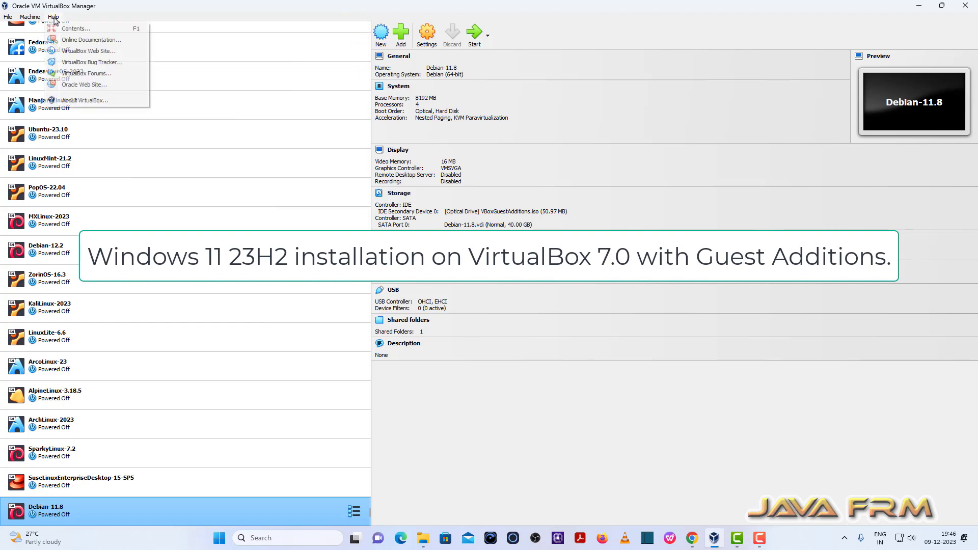
# Step: Open the About dialog to check the VirtualBox version, then close it
pyautogui.click(99, 99)
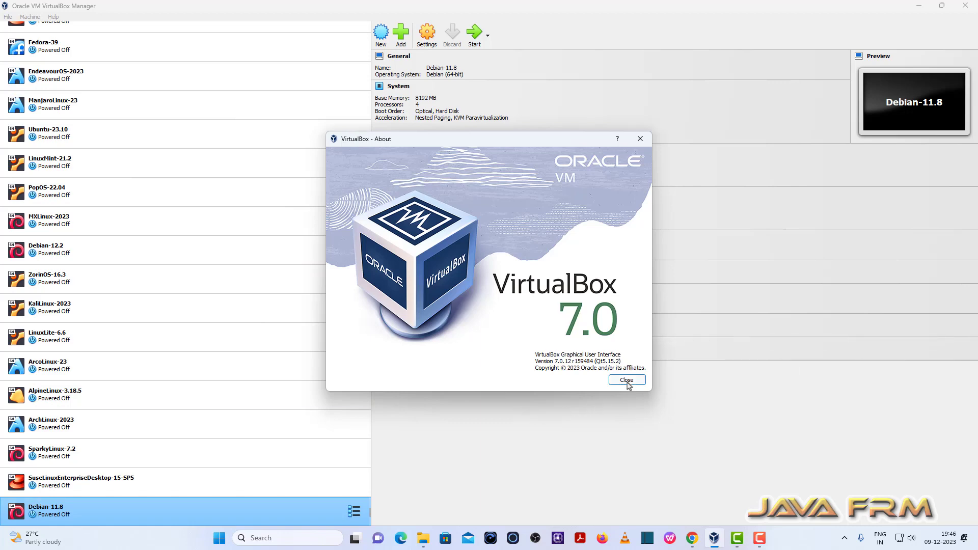
pyautogui.click(627, 380)
# Step: Start creating a new virtual machine named Windows11
pyautogui.click(383, 36)
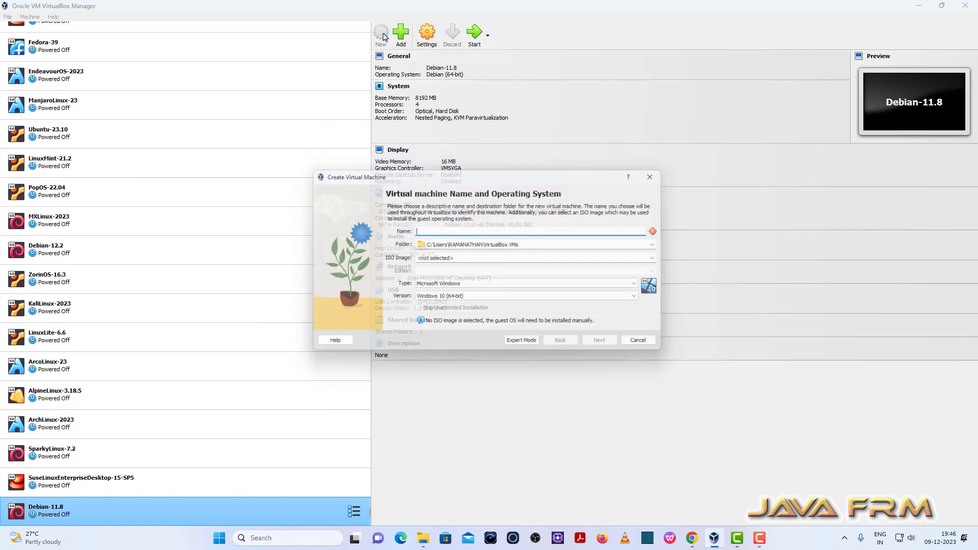
pyautogui.write('Windows11')
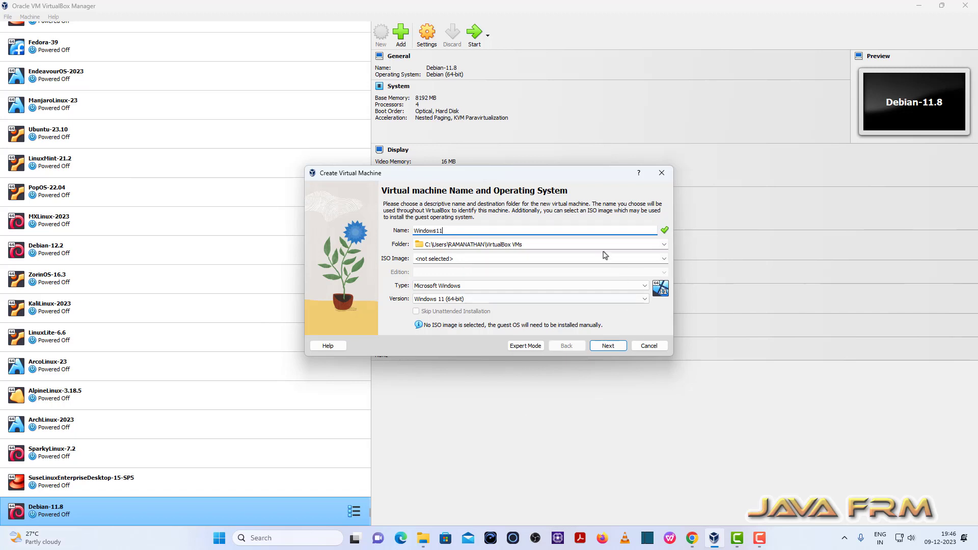
# Step: Set the machine folder to E:\VirtualBox-VMs
pyautogui.click(664, 244)
pyautogui.click(433, 267)
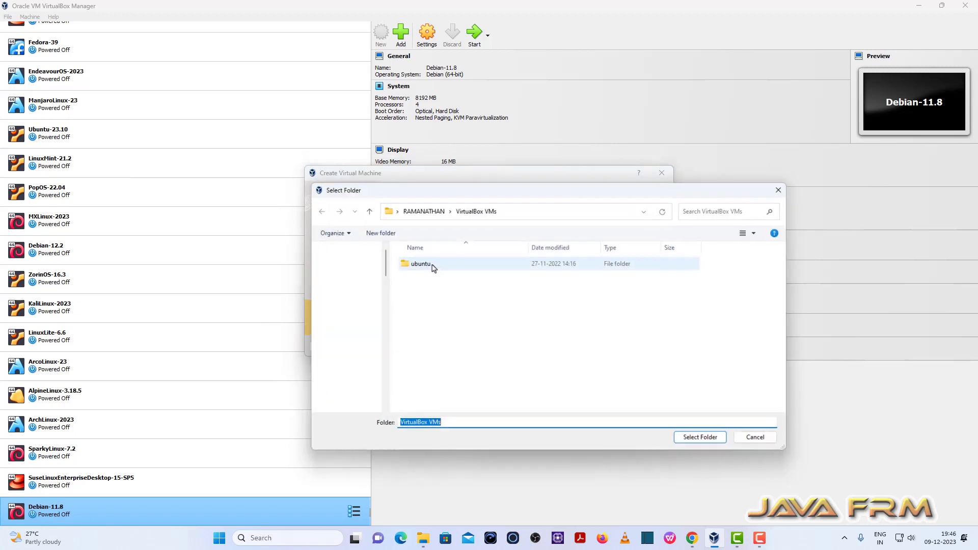
pyautogui.scroll(-10, 369, 352)
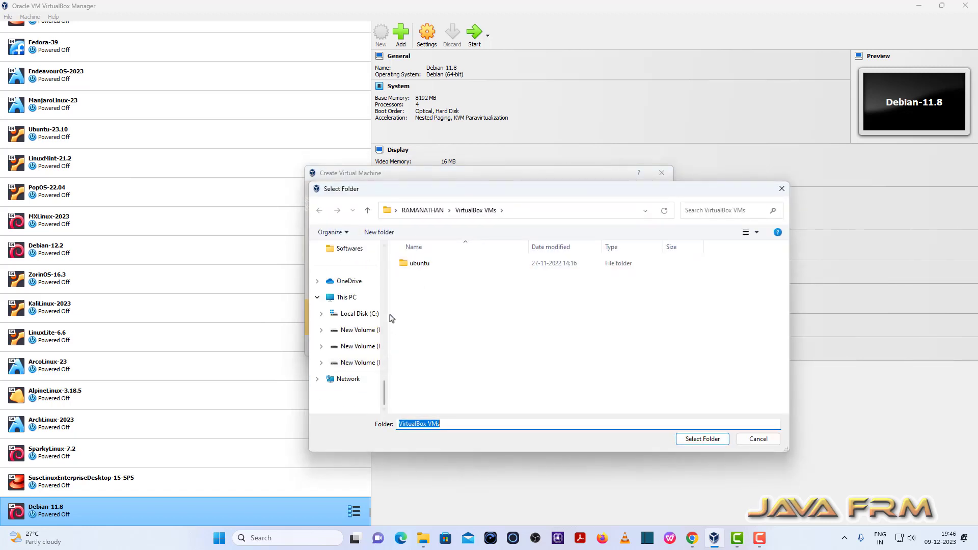
pyautogui.click(357, 346)
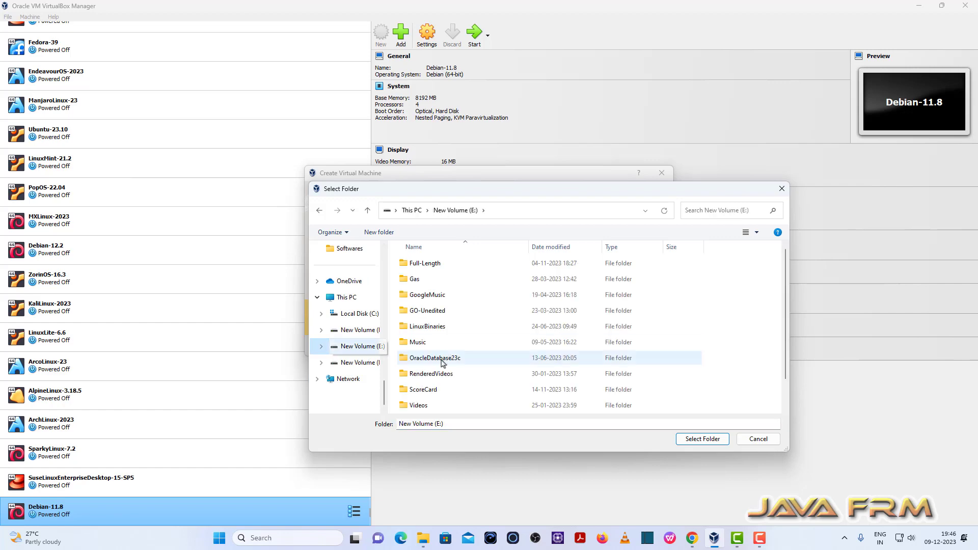
pyautogui.scroll(-1, 442, 362)
pyautogui.click(446, 396)
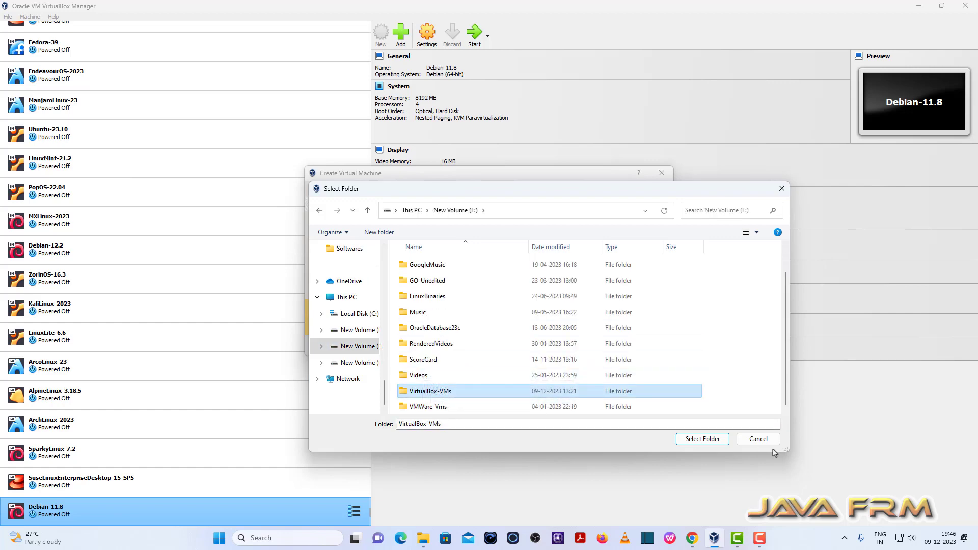
pyautogui.click(703, 439)
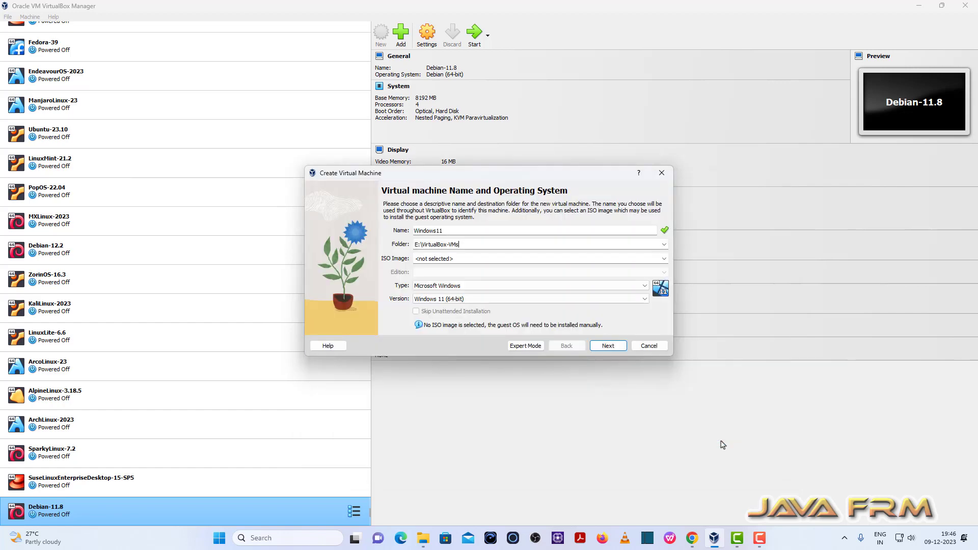
# Step: Rename the machine Windows11-23H2 and select the Win11_23H2_English_x64 ISO image from D:\Linux-ISO-2022
pyautogui.click(462, 232)
pyautogui.click(664, 261)
pyautogui.click(451, 266)
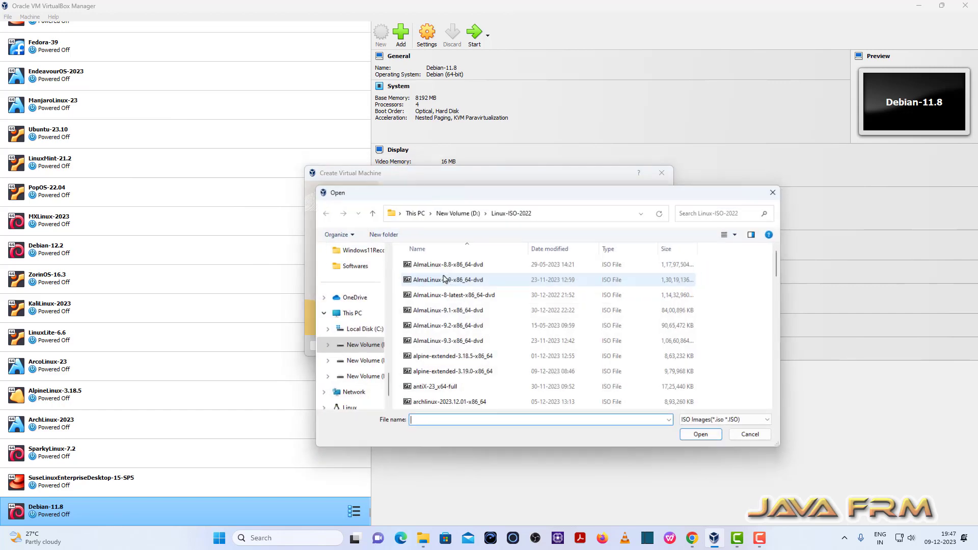
pyautogui.scroll(-10, 455, 351)
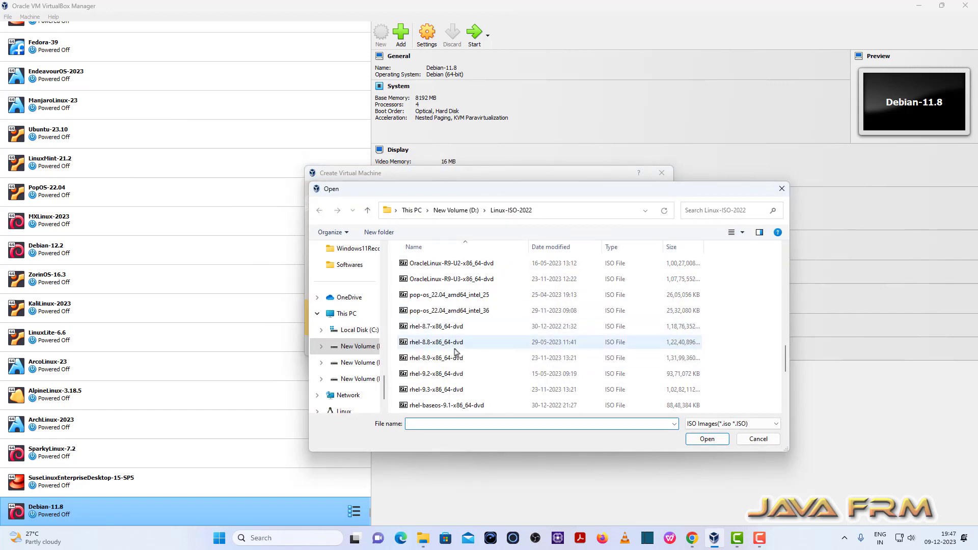
pyautogui.scroll(-5, 456, 351)
pyautogui.click(449, 391)
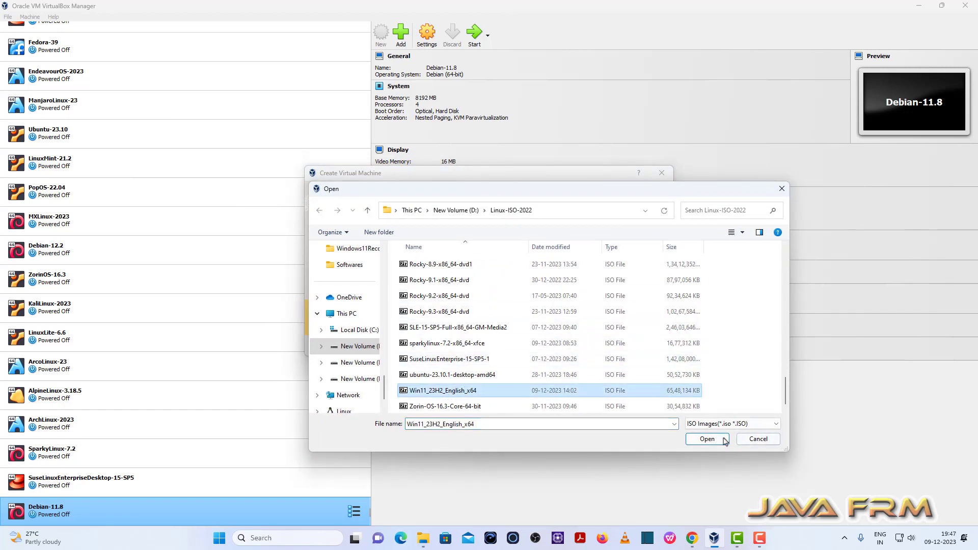
pyautogui.click(707, 439)
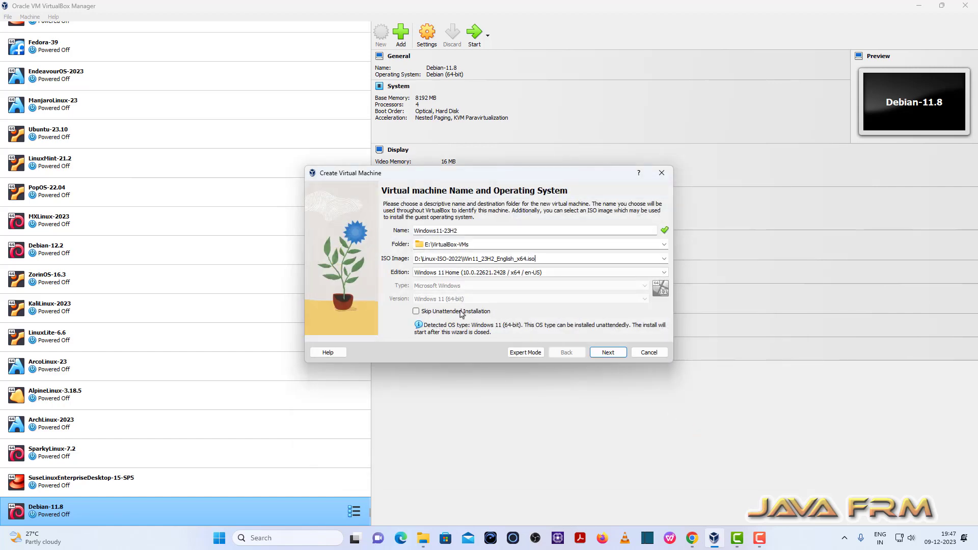
# Step: Enable Skip Unattended Installation and continue to the hardware page
pyautogui.click(416, 311)
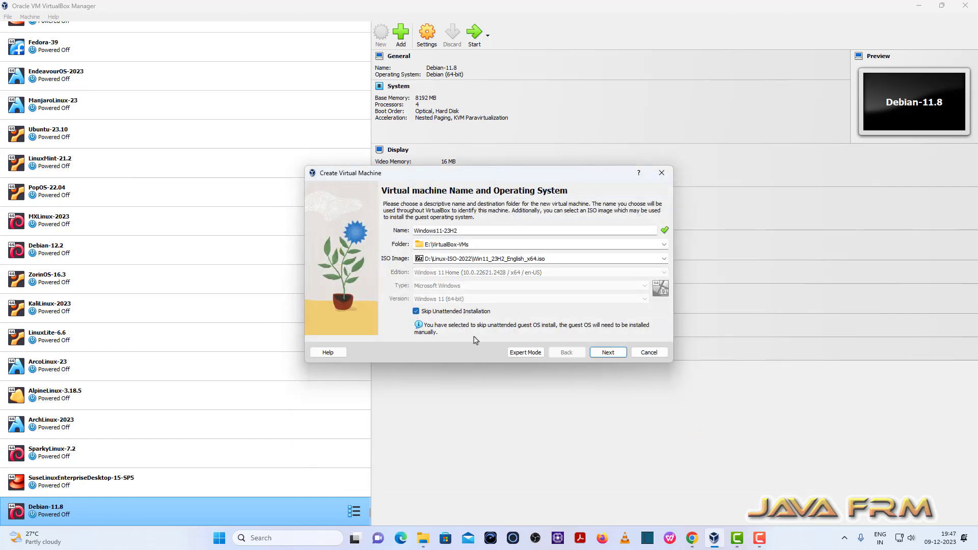
pyautogui.click(610, 353)
# Step: Set base memory to 8192 MB and processors to 4, then continue
pyautogui.moveTo(646, 224); pyautogui.dragTo(636, 224)
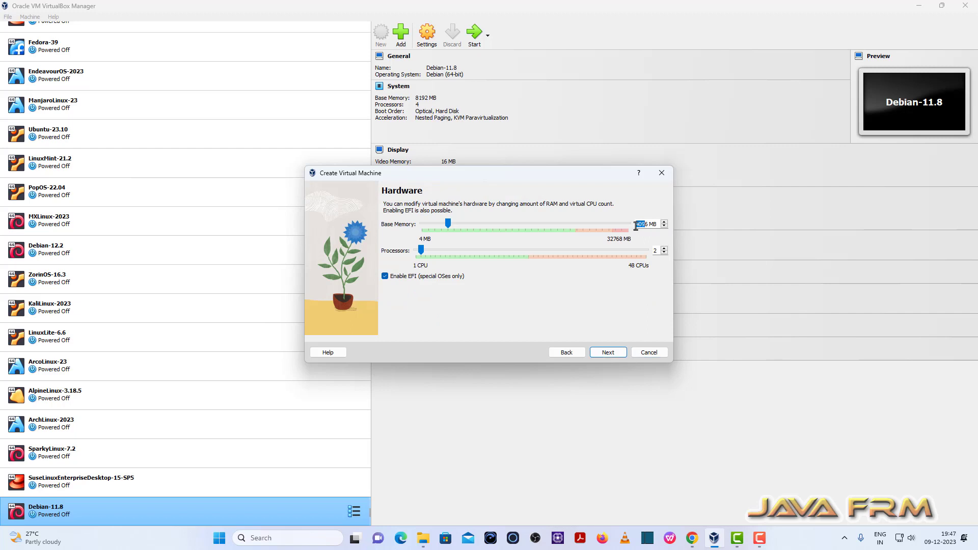
pyautogui.press('BackSpace')
pyautogui.write('8192')
pyautogui.click(664, 249)
pyautogui.click(664, 249)
pyautogui.click(617, 355)
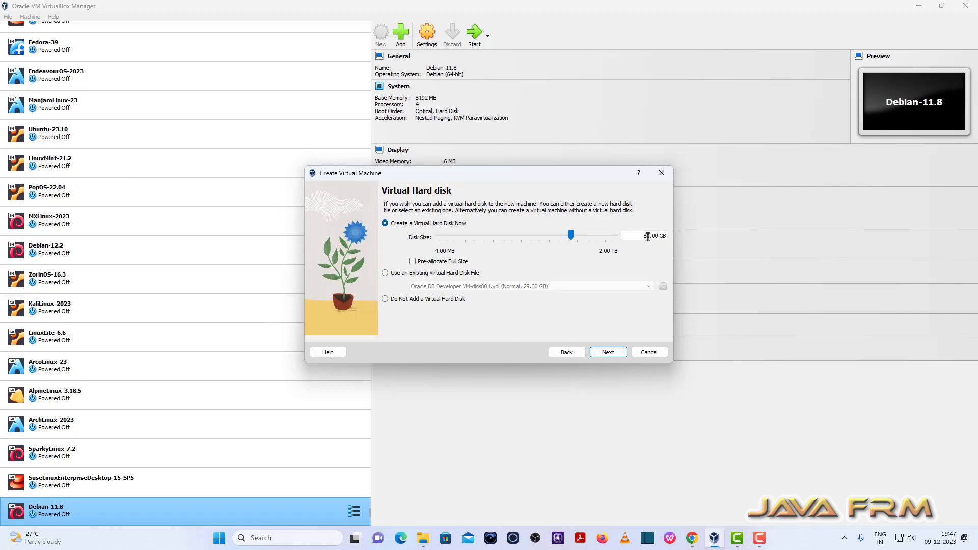
# Step: Set the new virtual hard disk size to 160 GB and finish creating the machine
pyautogui.moveTo(647, 237); pyautogui.dragTo(623, 243)
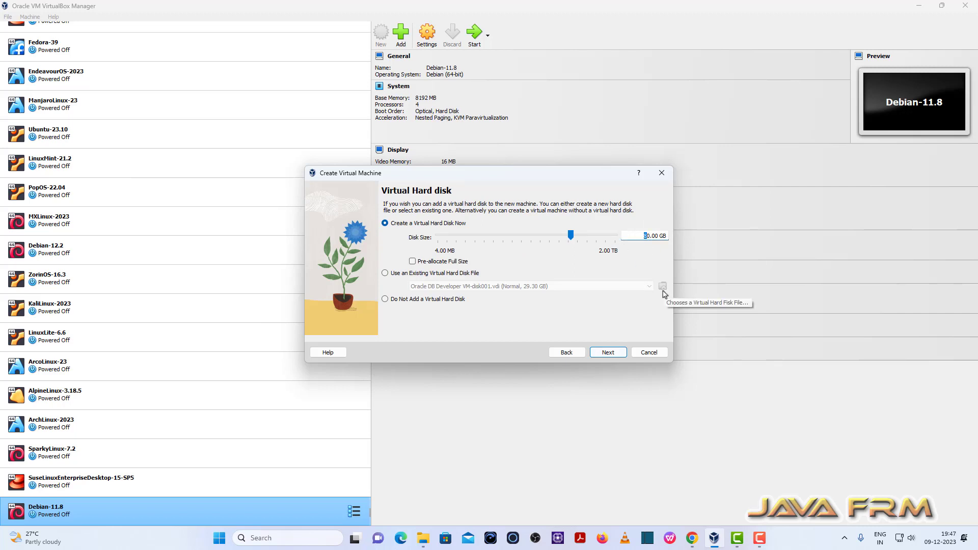
pyautogui.press('BackSpace')
pyautogui.write('16')
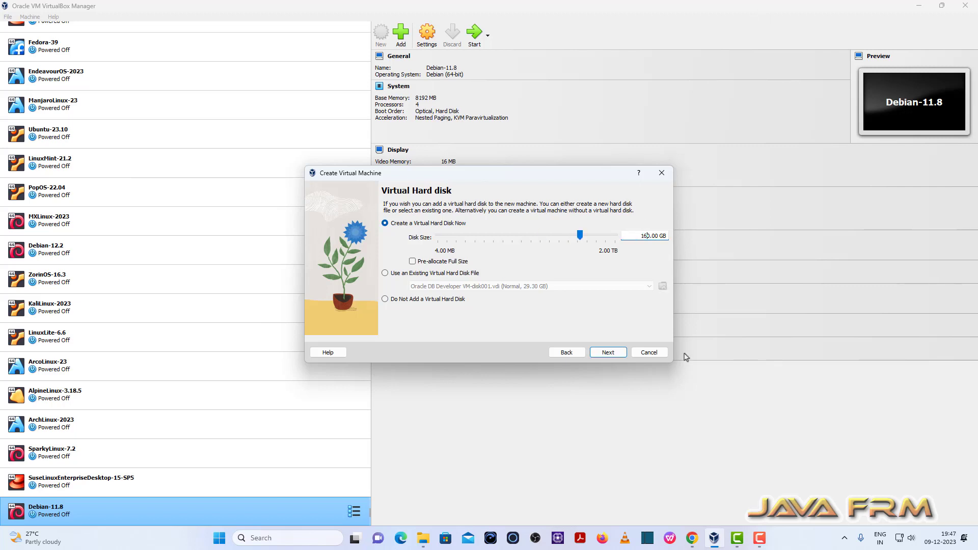
pyautogui.click(609, 353)
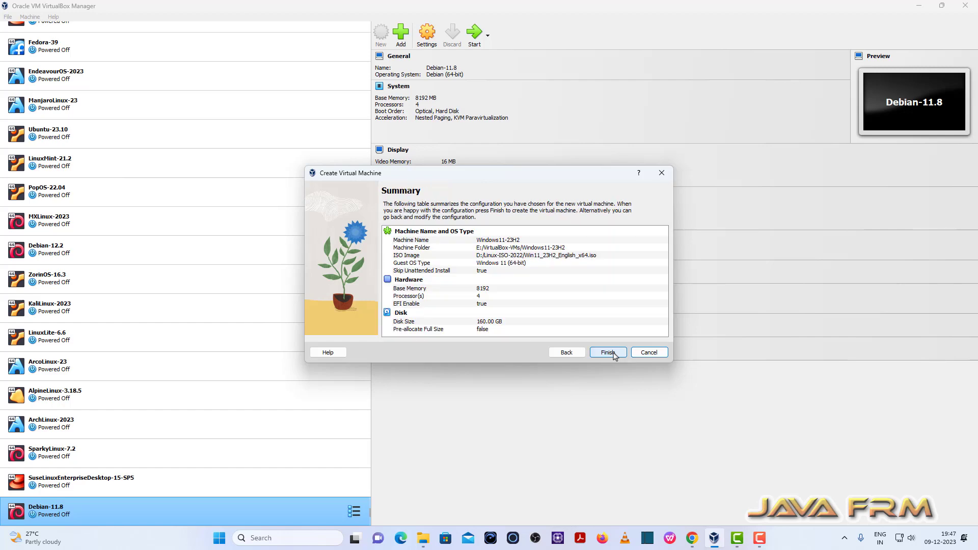
pyautogui.click(609, 352)
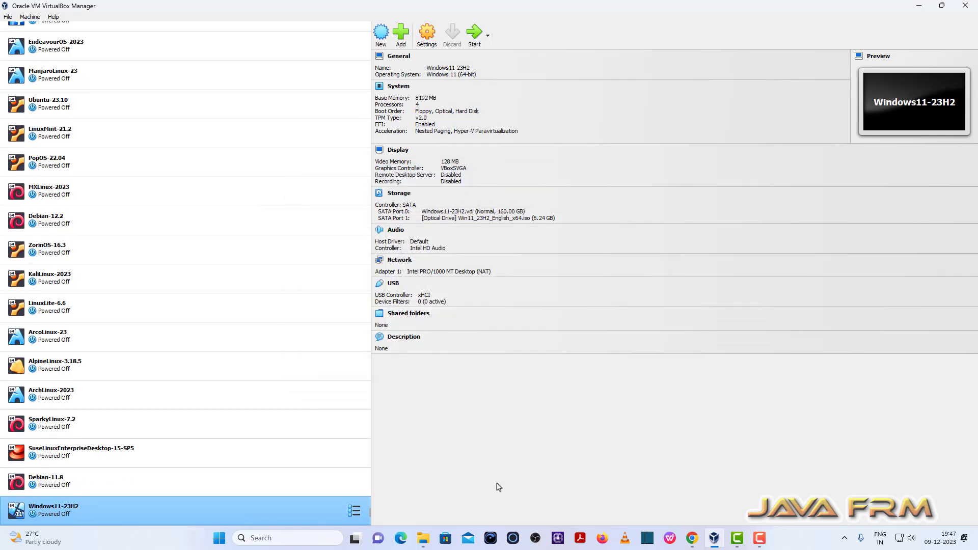
# Step: In the machine's settings, disable Floppy and move Optical then Hard Disk to the top of the boot order
pyautogui.click(427, 33)
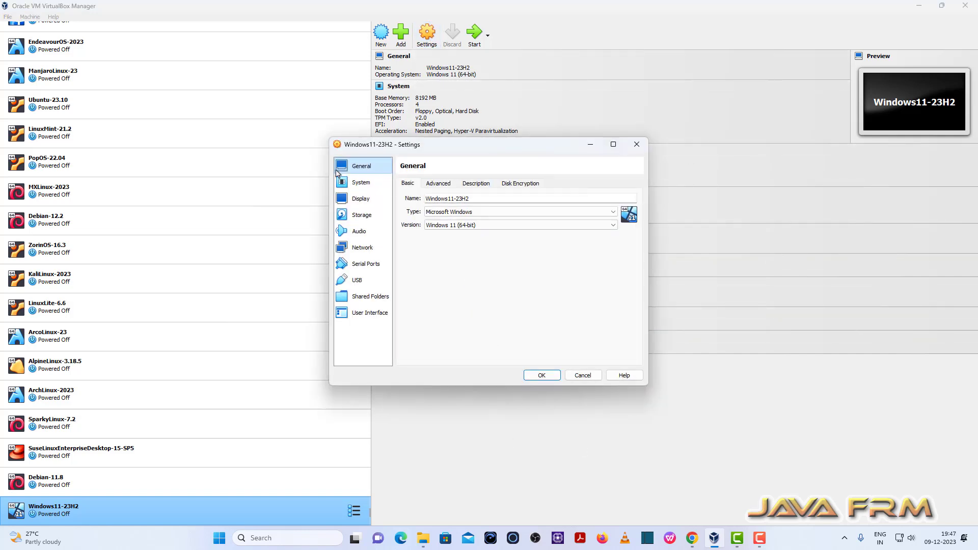
pyautogui.click(361, 183)
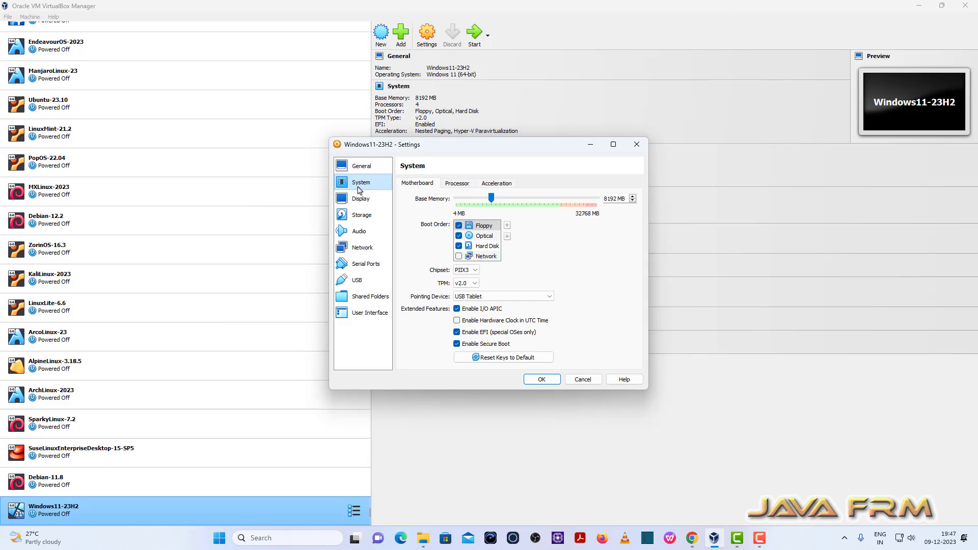
pyautogui.click(459, 226)
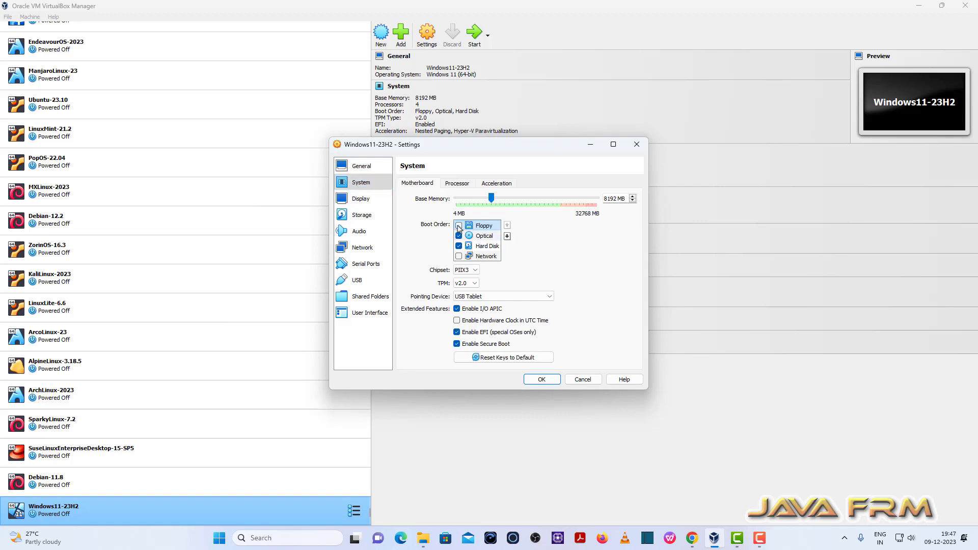
pyautogui.click(483, 236)
pyautogui.click(507, 226)
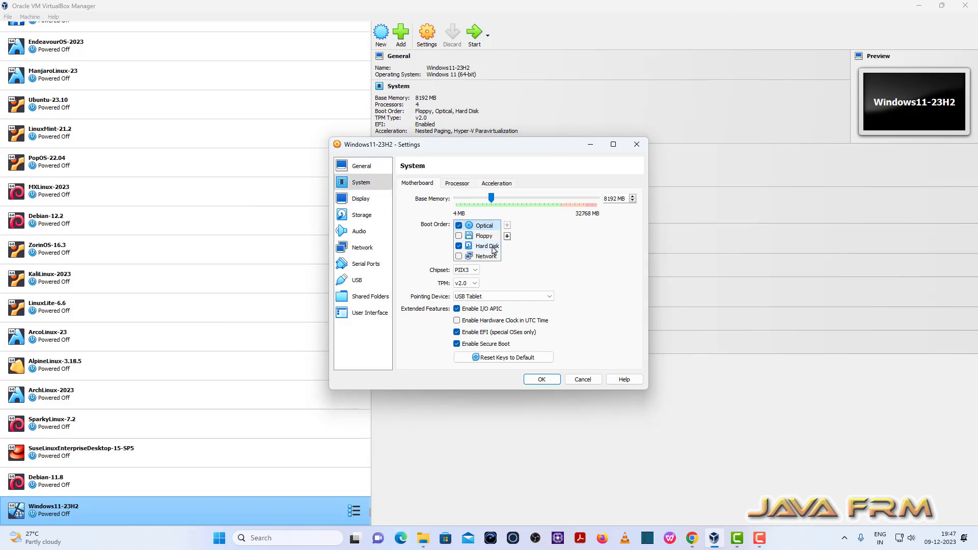
pyautogui.click(486, 246)
pyautogui.click(507, 226)
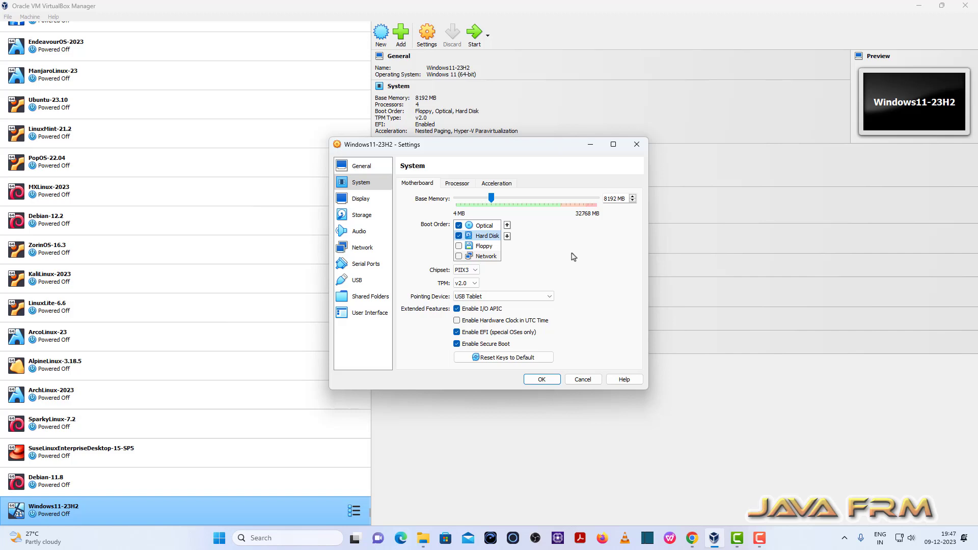
# Step: Review the Display, Storage, Audio and Network adapter advanced settings, then apply the settings
pyautogui.click(359, 199)
pyautogui.click(361, 215)
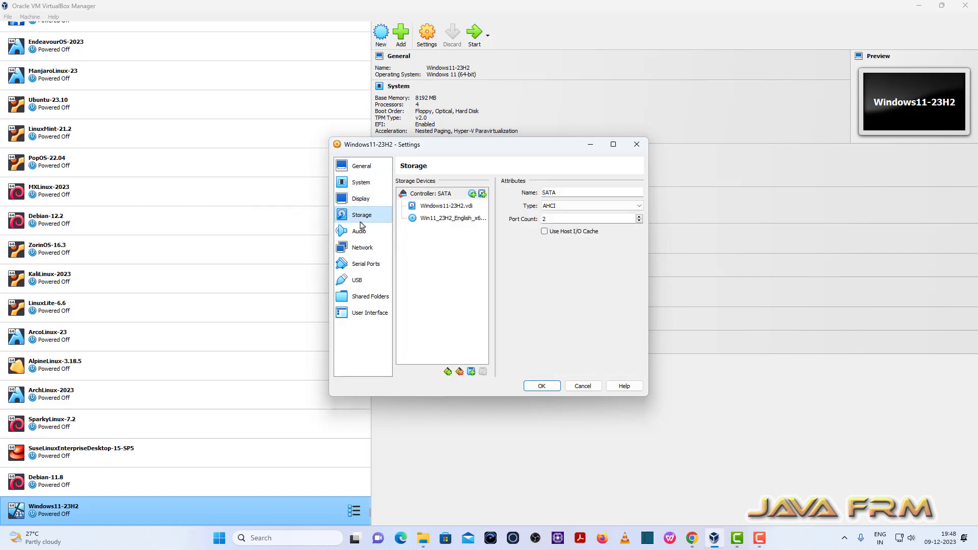
pyautogui.click(360, 230)
pyautogui.click(362, 248)
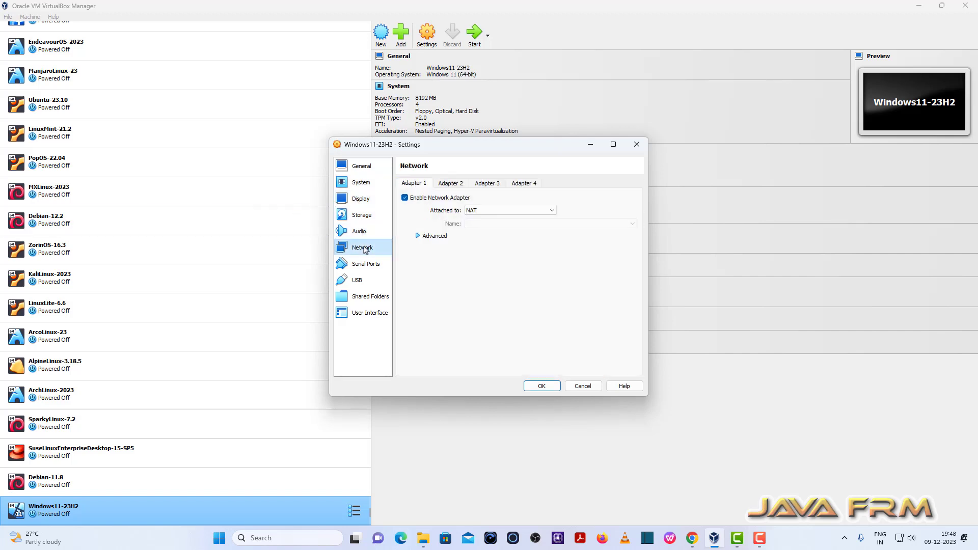
pyautogui.click(434, 236)
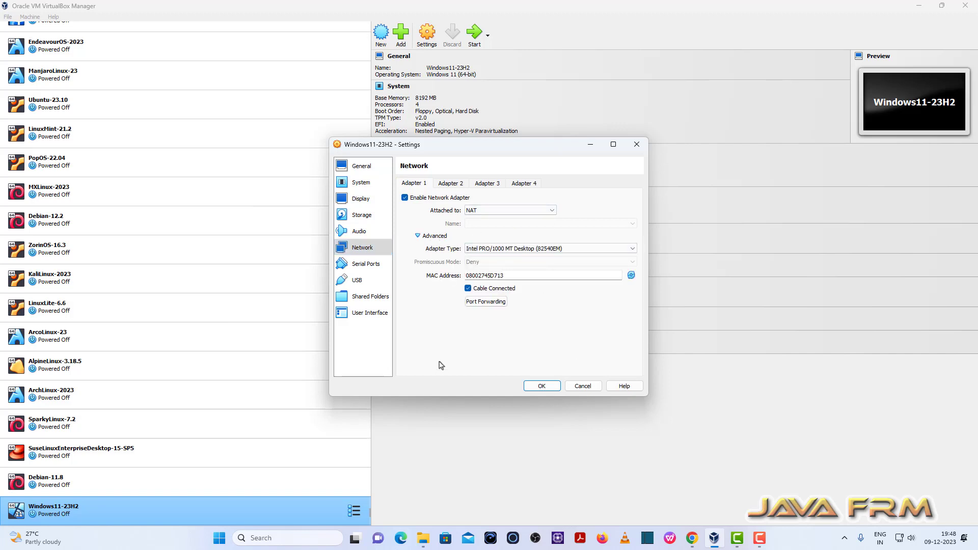
pyautogui.click(548, 385)
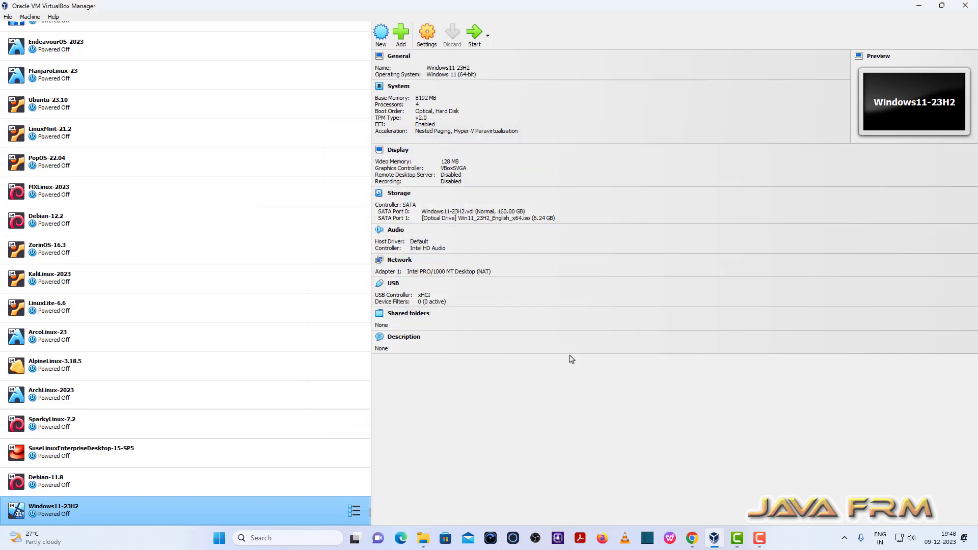
# Step: Start the Windows11-23H2 virtual machine and maximize its window
pyautogui.click(477, 35)
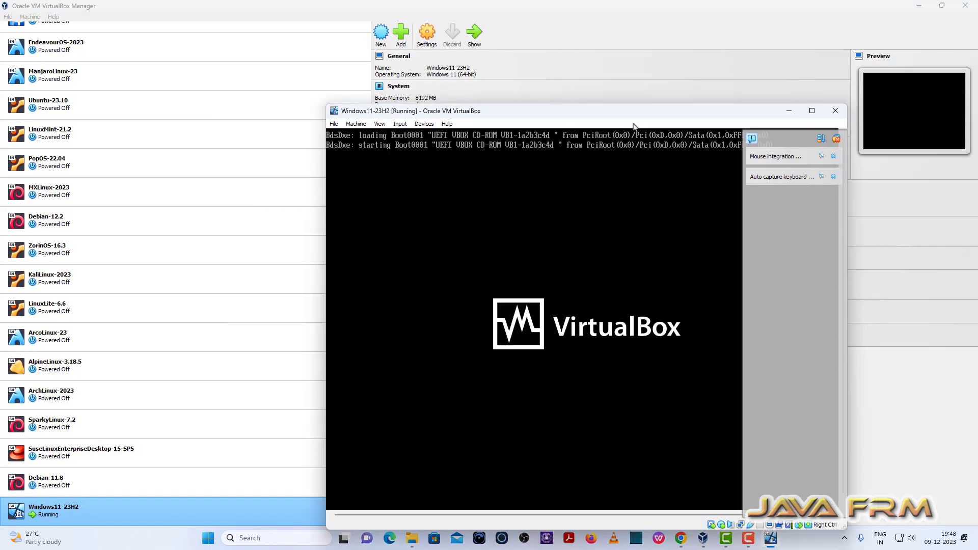
pyautogui.click(812, 111)
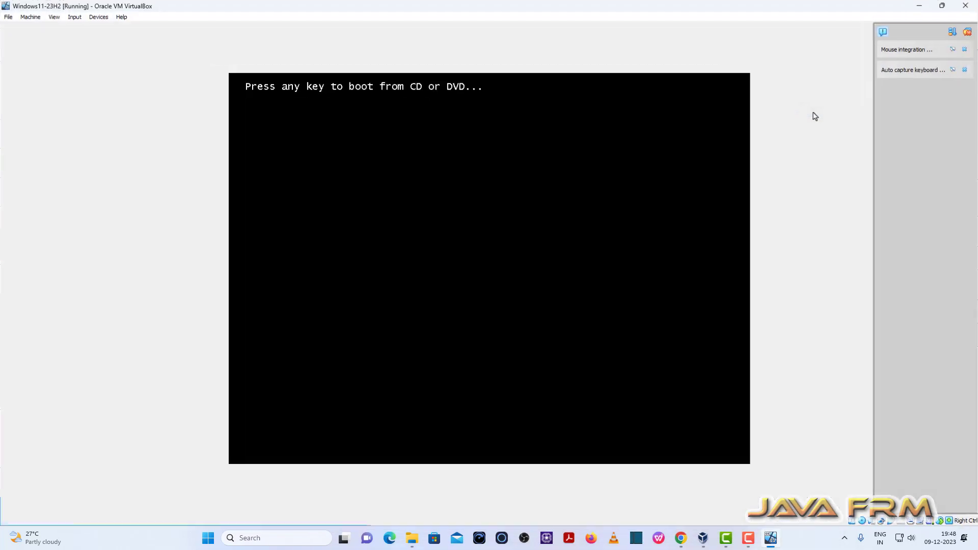
# Step: Boot the VM from the installation DVD and accept the default language, time and keyboard settings
pyautogui.press('Return')
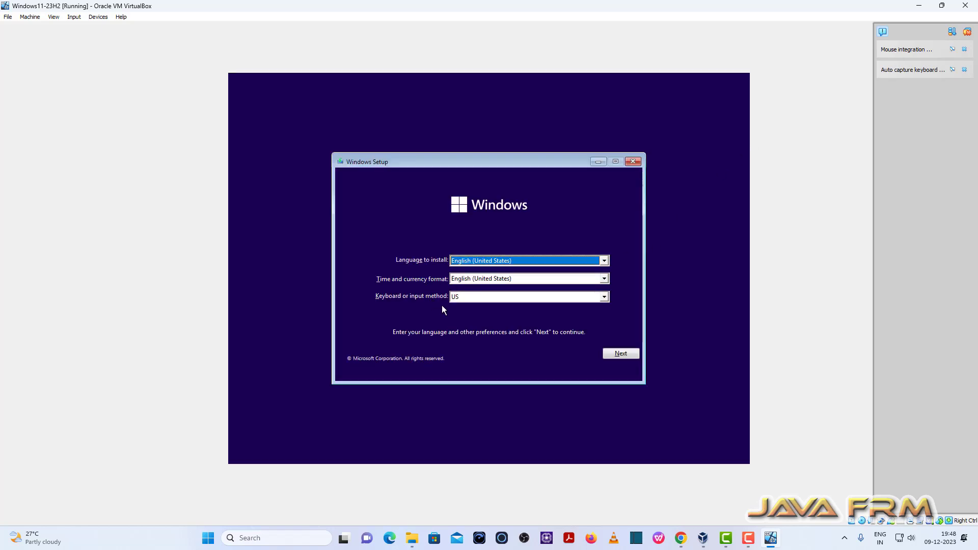
pyautogui.click(617, 355)
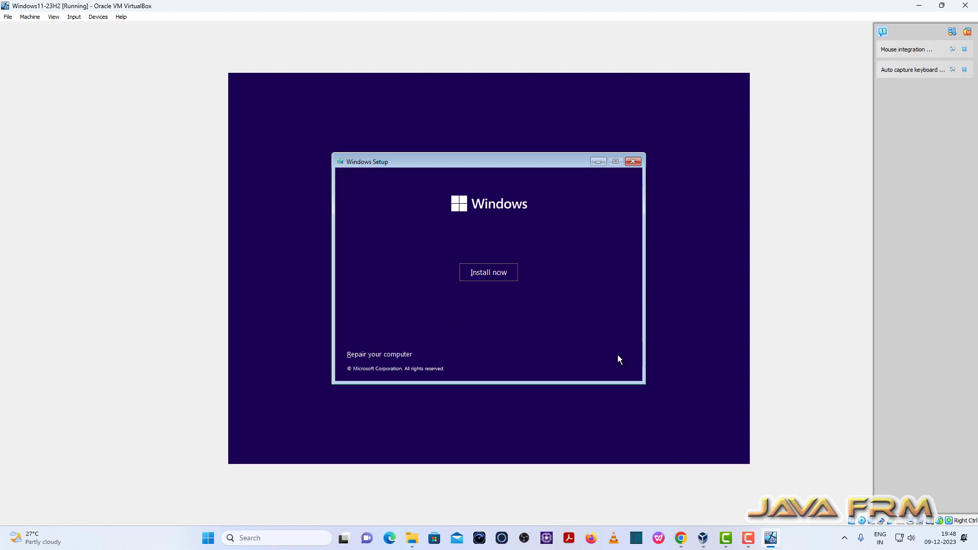
# Step: Begin the Windows installation and skip entering a product key
pyautogui.click(498, 275)
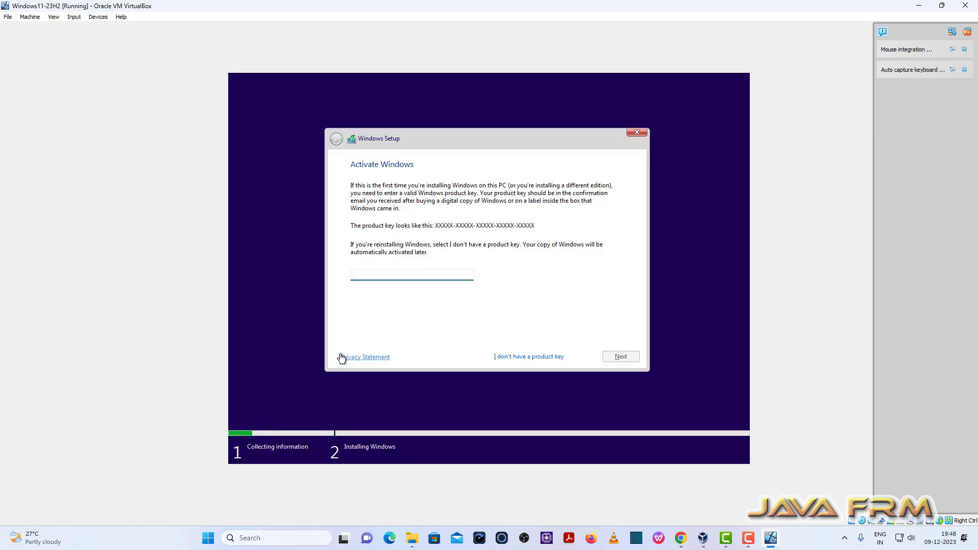
pyautogui.click(530, 357)
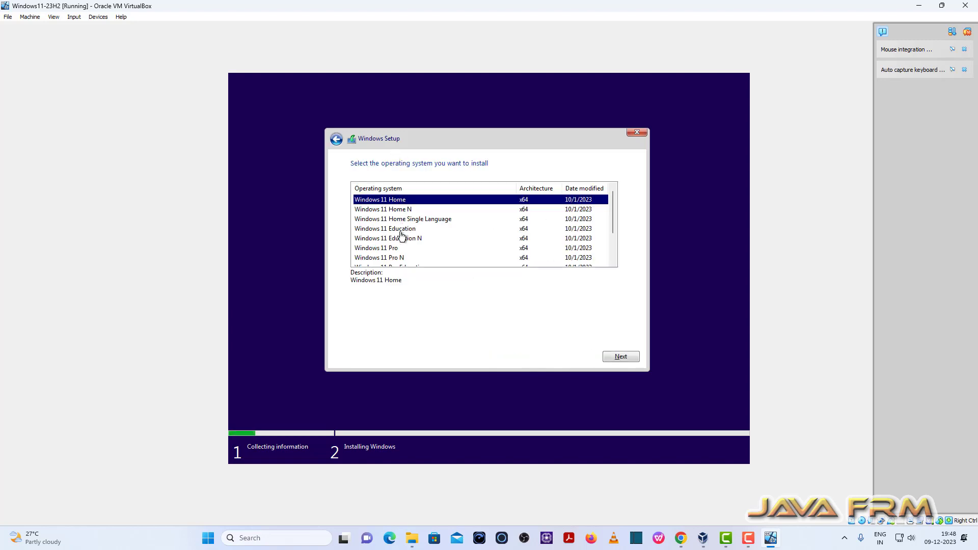
# Step: Choose the Windows 11 Pro edition as the operating system to install
pyautogui.click(397, 248)
pyautogui.scroll(-1, 399, 250)
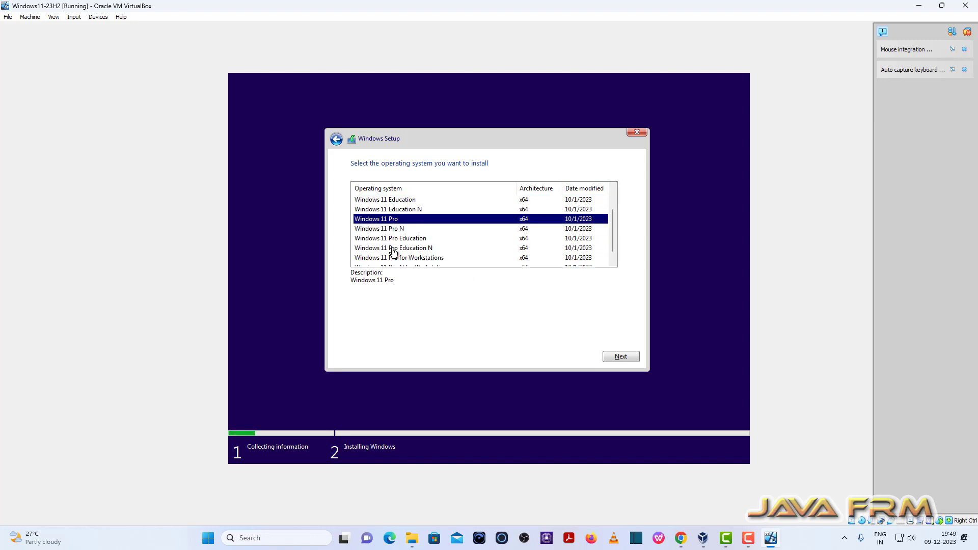
pyautogui.scroll(-1, 423, 242)
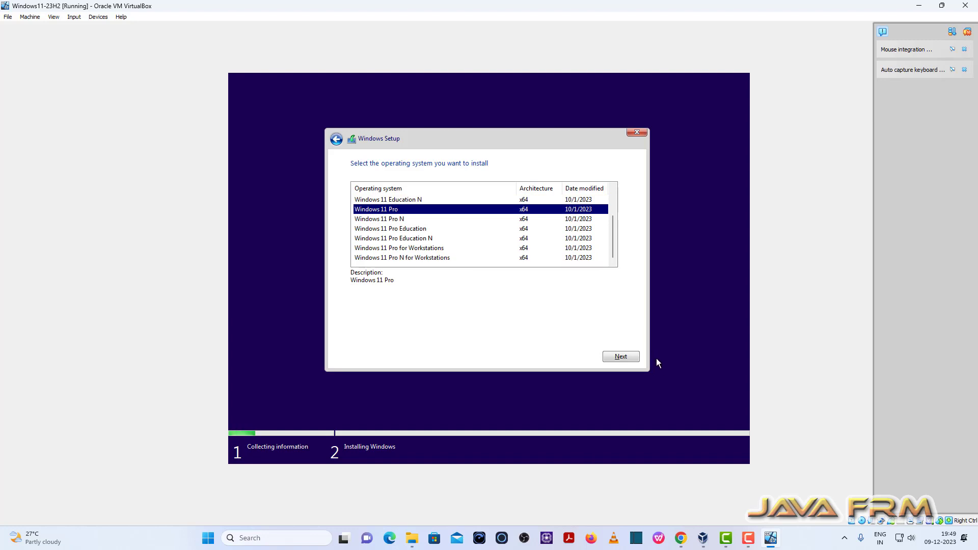
pyautogui.click(623, 358)
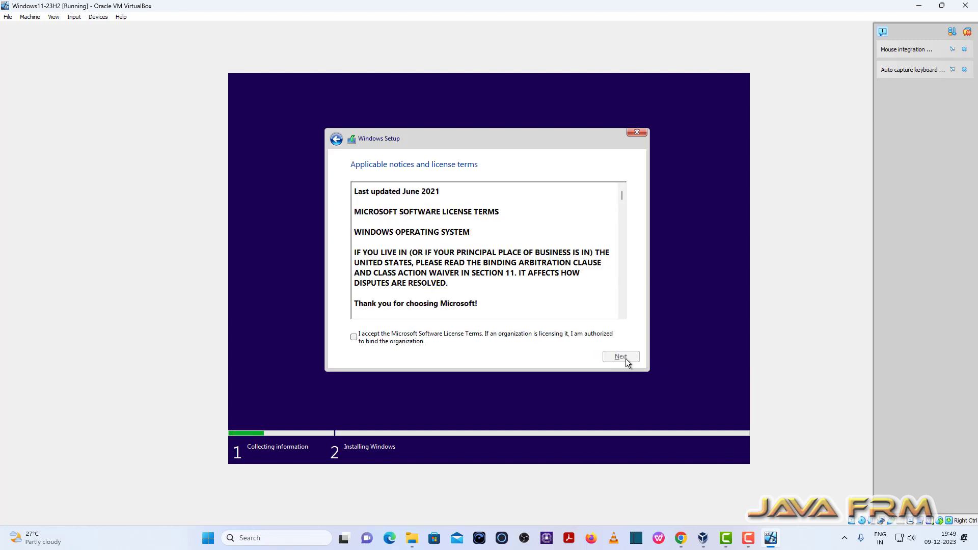
# Step: Scroll through and accept the Microsoft Software License Terms
pyautogui.moveTo(621, 198); pyautogui.dragTo(621, 306)
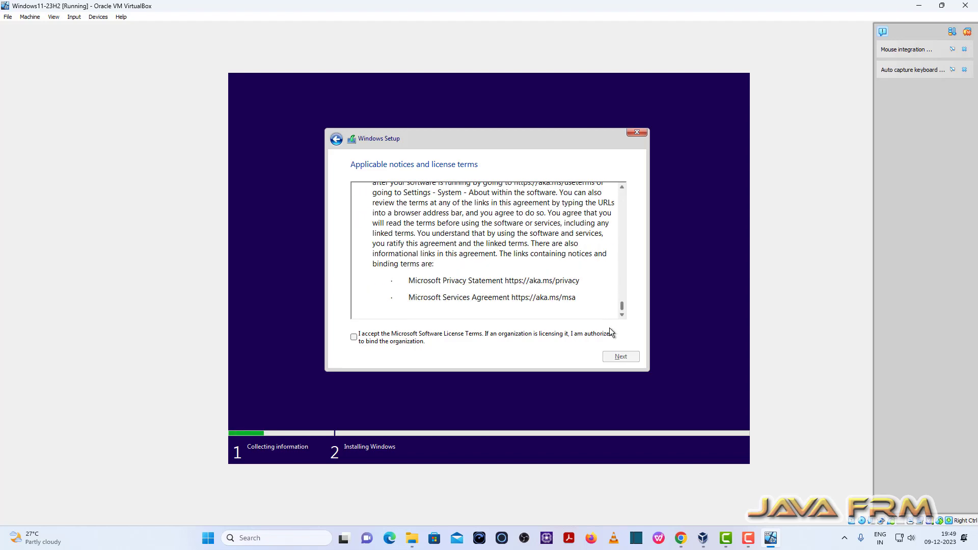
pyautogui.click(355, 338)
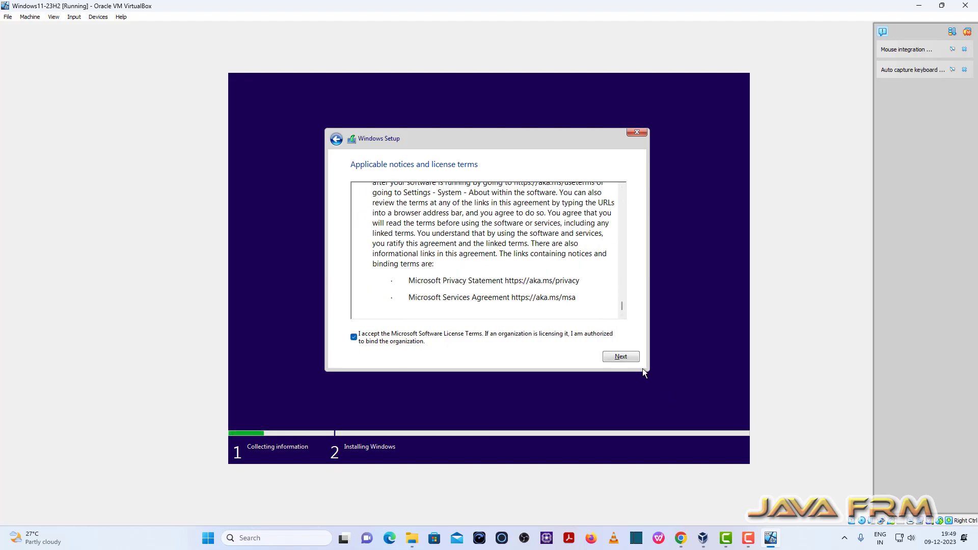
pyautogui.click(632, 359)
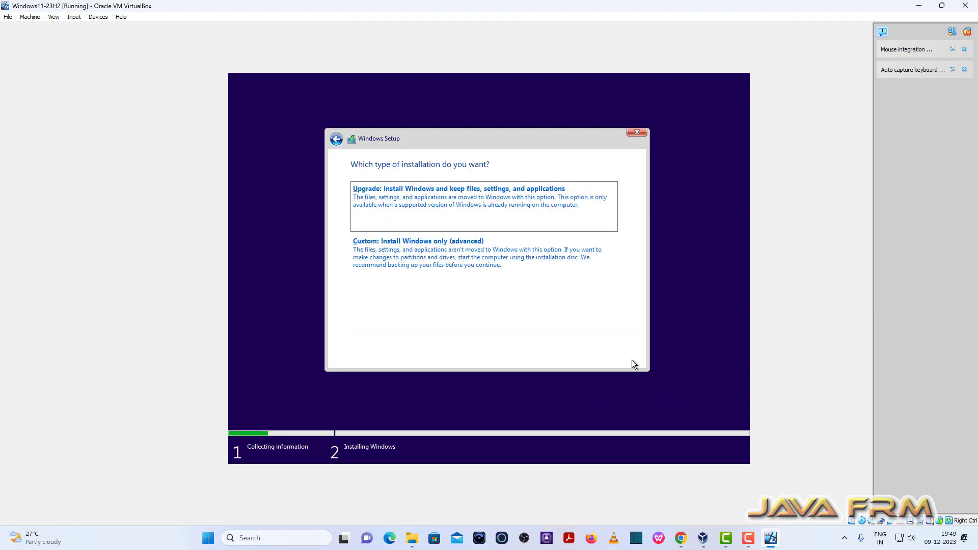
# Step: Choose the custom installation and install Windows onto a new partition created from Drive 0's unallocated space
pyautogui.click(427, 255)
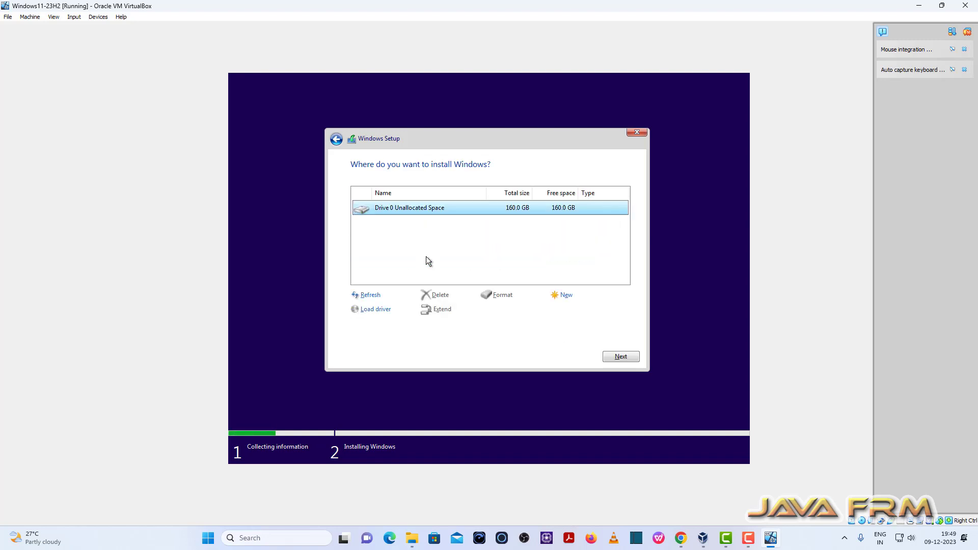
pyautogui.click(567, 296)
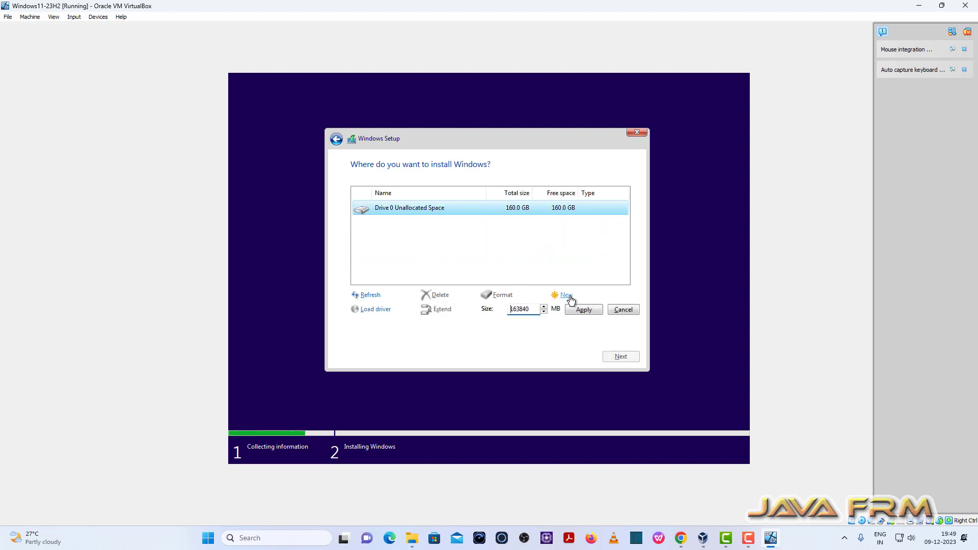
pyautogui.click(588, 310)
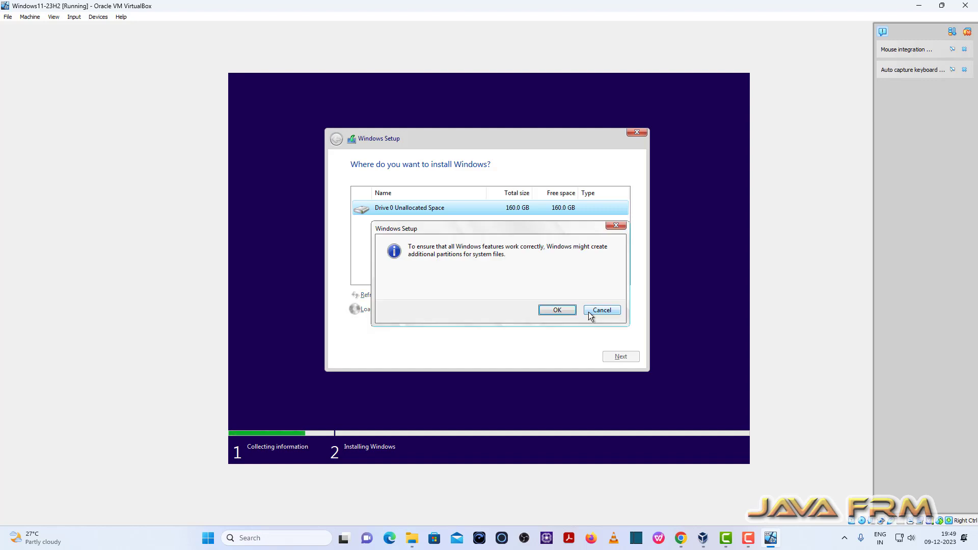
pyautogui.click(556, 312)
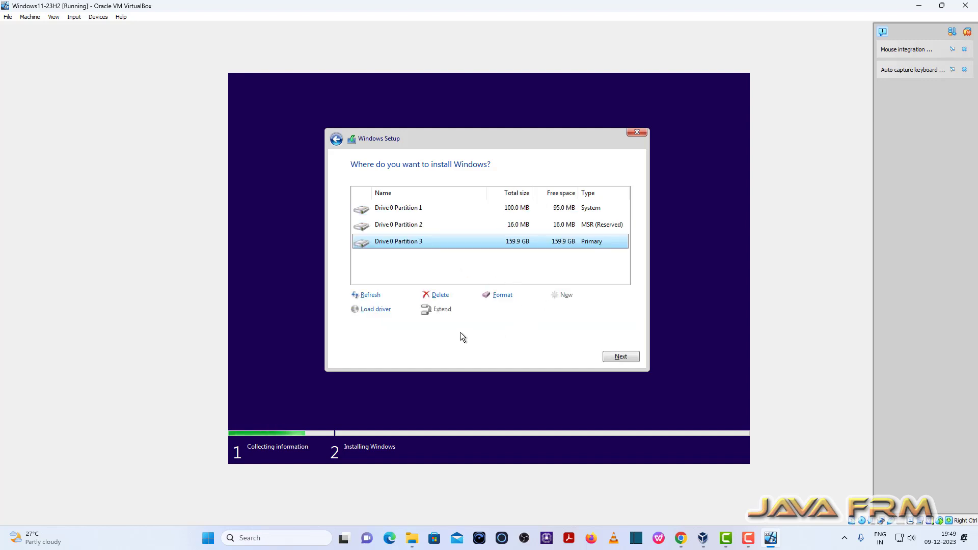
pyautogui.click(628, 357)
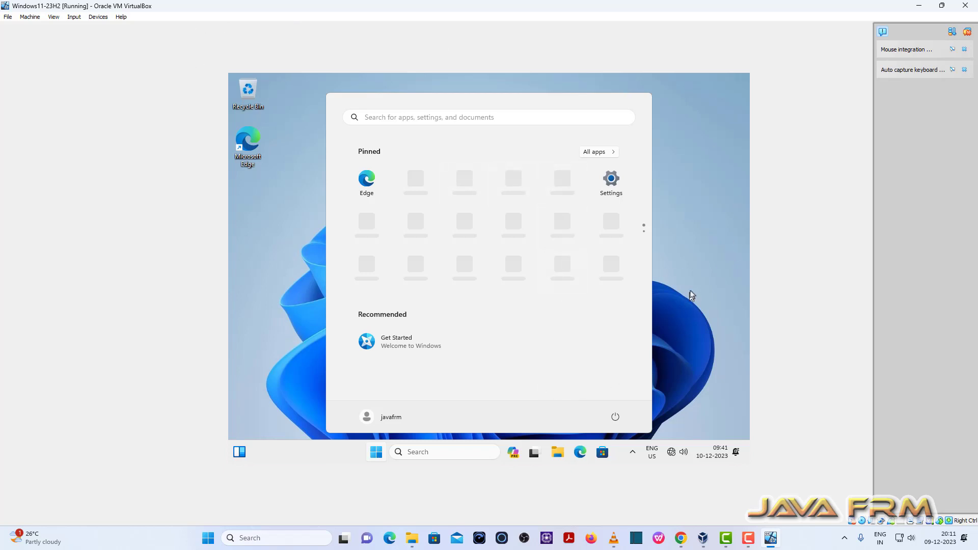
# Step: Open the Display page of Windows Settings to check the display resolution, then close Settings
pyautogui.click(702, 265)
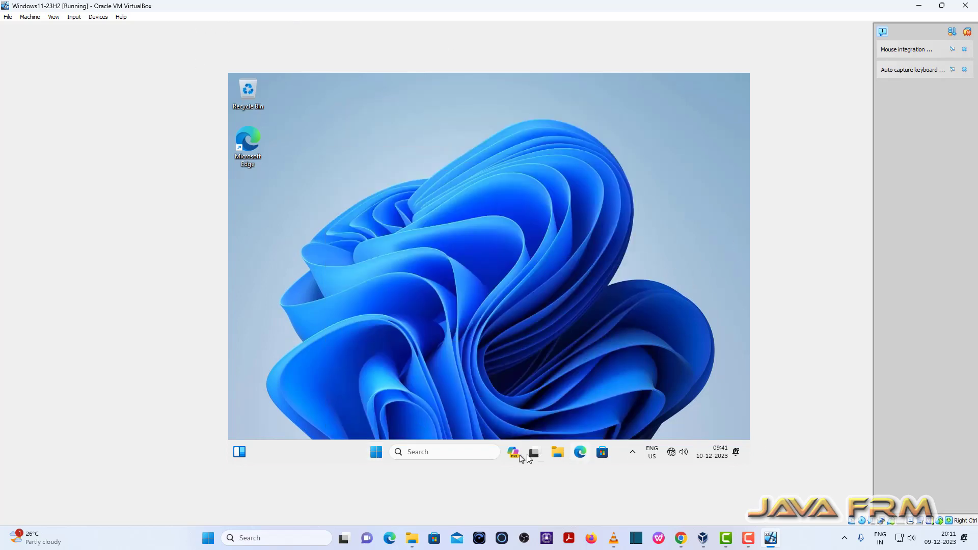
pyautogui.click(376, 456)
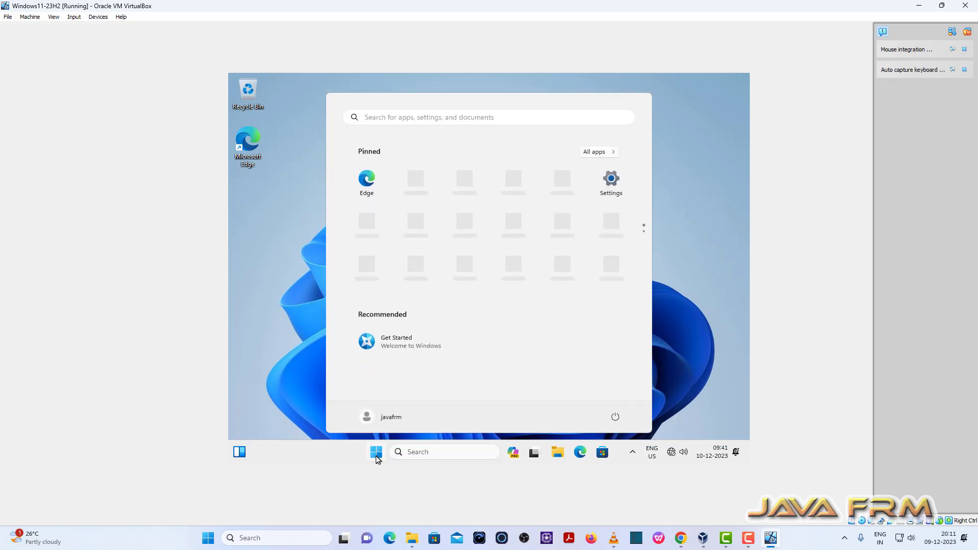
pyautogui.click(614, 184)
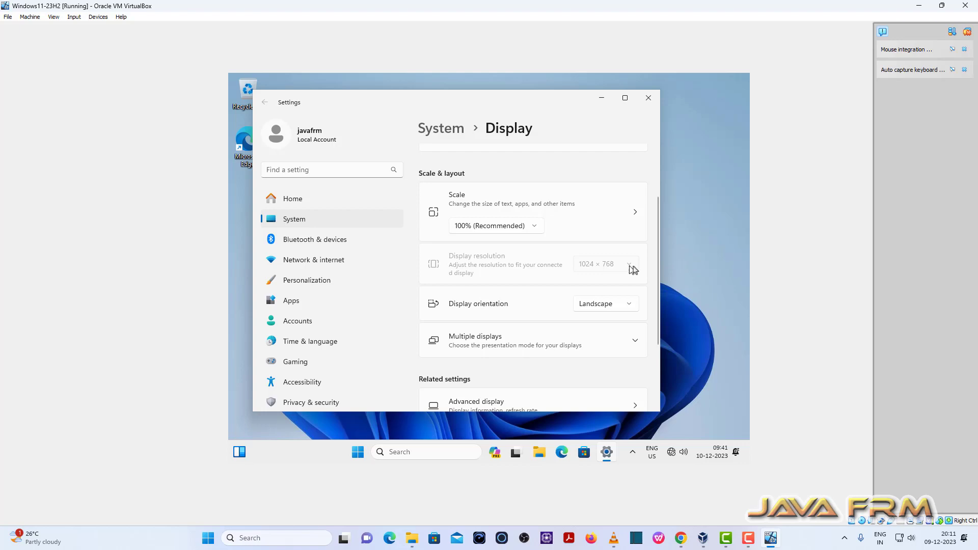
pyautogui.click(647, 96)
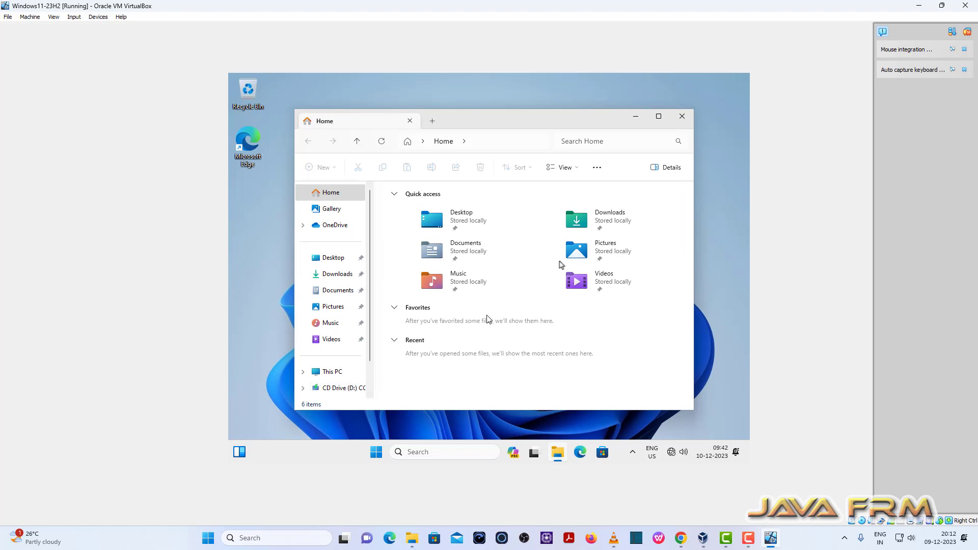
# Step: Maximize File Explorer and eject the installation disc from the CD drive
pyautogui.click(660, 118)
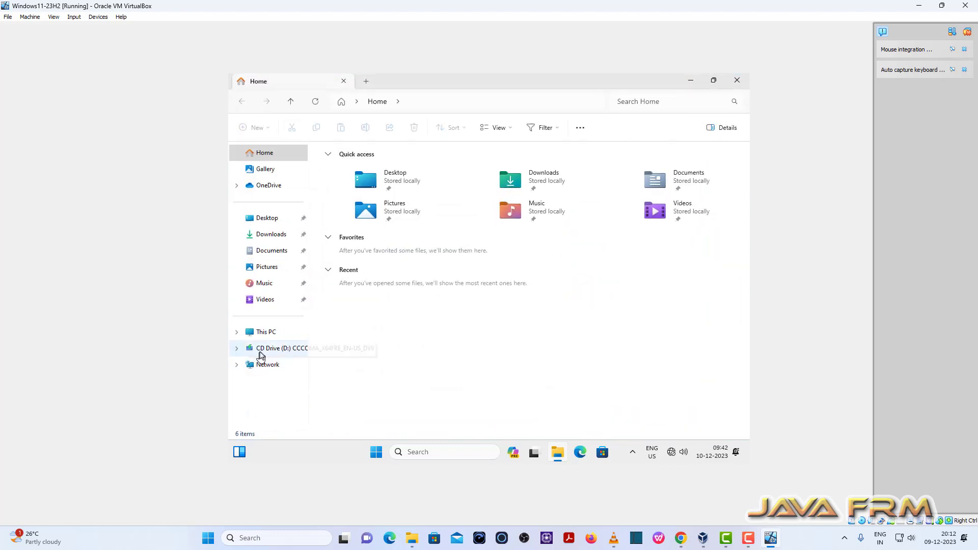
pyautogui.rightClick(270, 350)
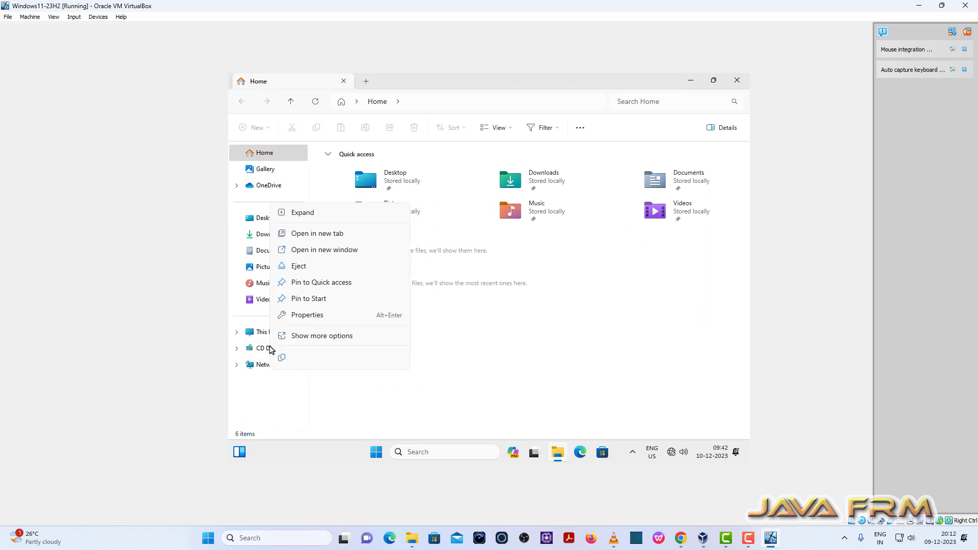
pyautogui.click(315, 265)
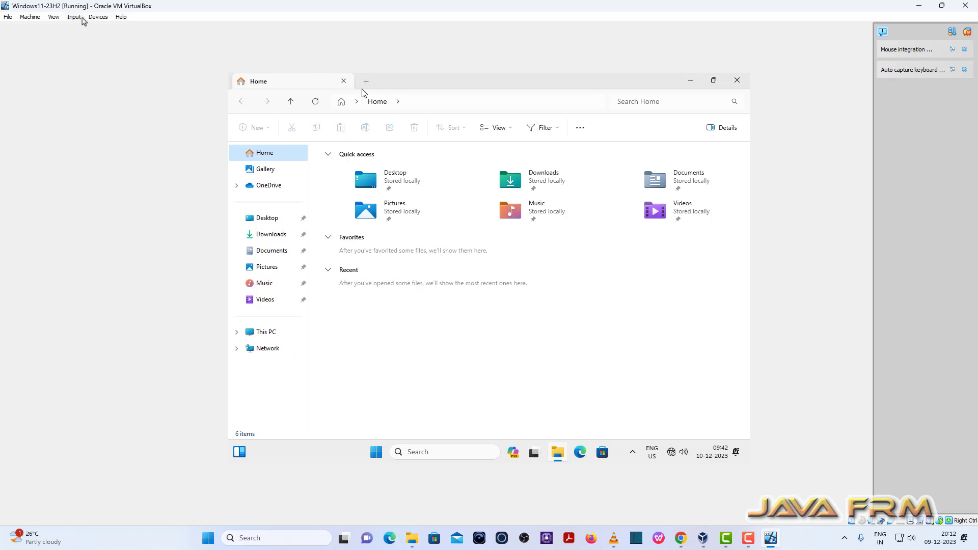
# Step: Insert the VirtualBox Guest Additions CD image and open the CD drive in File Explorer
pyautogui.click(97, 18)
pyautogui.click(145, 128)
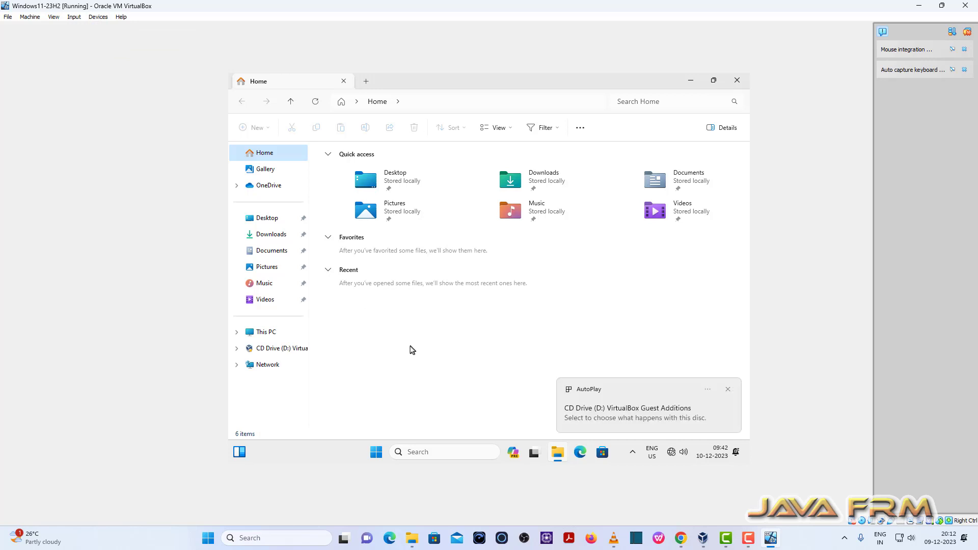
pyautogui.click(268, 348)
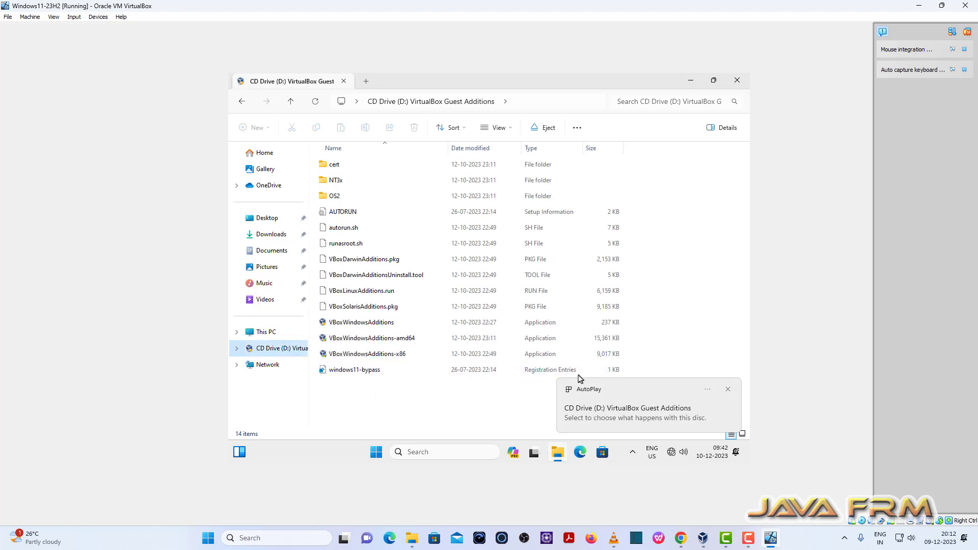
# Step: Run VBoxWindowsAdditions-amd64 as administrator and allow it to make changes
pyautogui.click(391, 342)
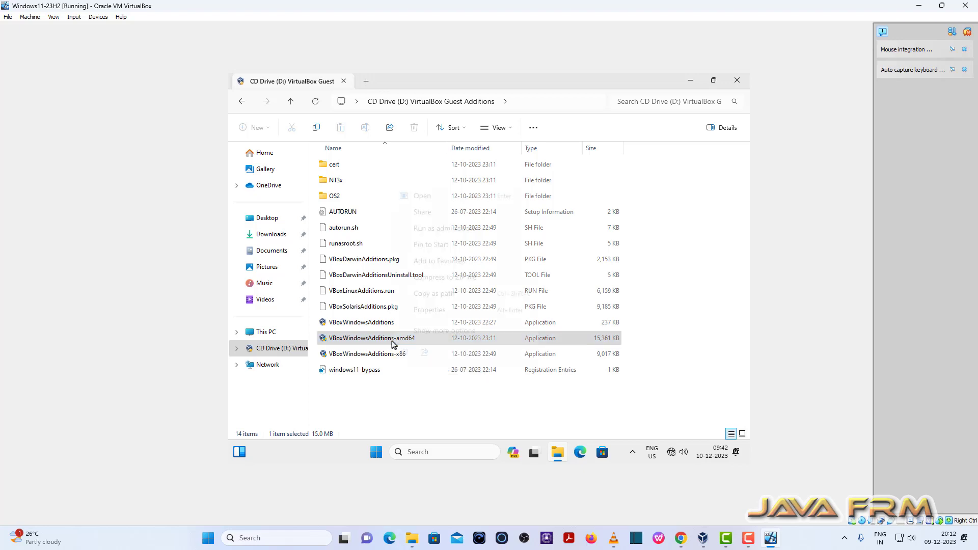
pyautogui.rightClick(392, 341)
pyautogui.click(467, 228)
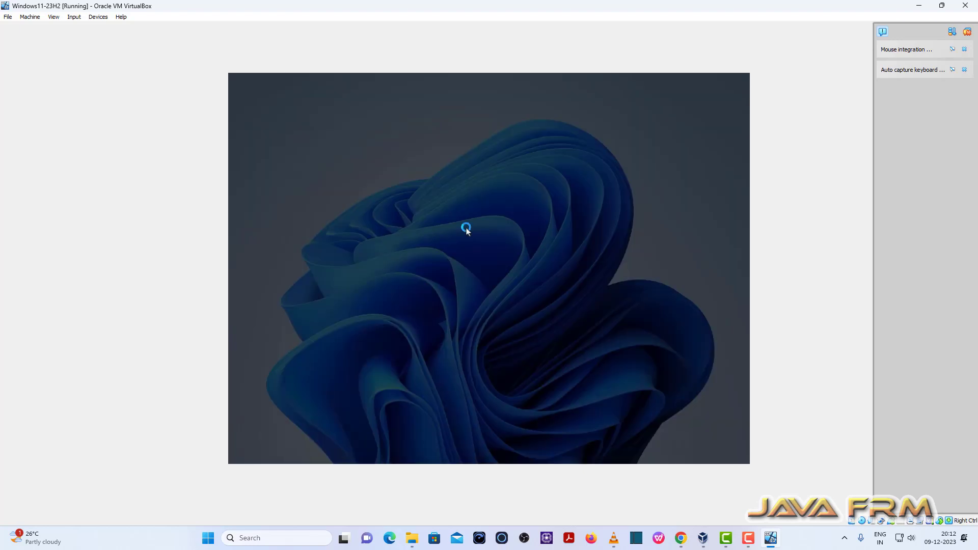
pyautogui.click(442, 349)
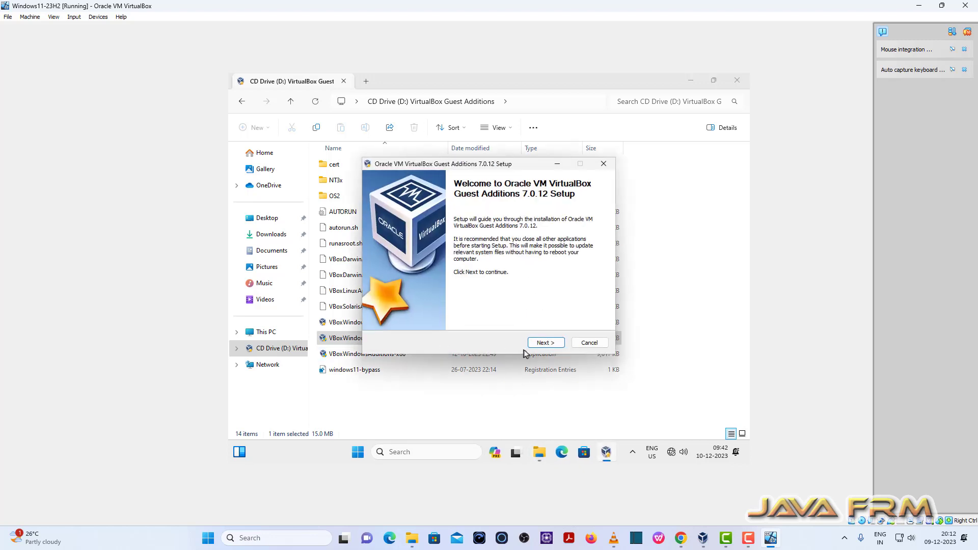
# Step: Install Guest Additions 7.0.12 with the default folder and components, choosing to reboot manually later
pyautogui.click(544, 344)
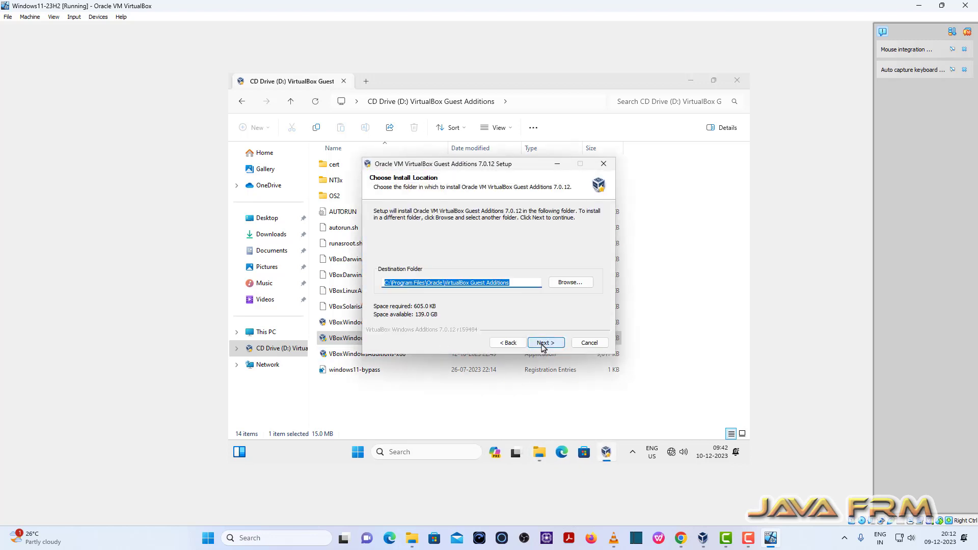
pyautogui.click(543, 344)
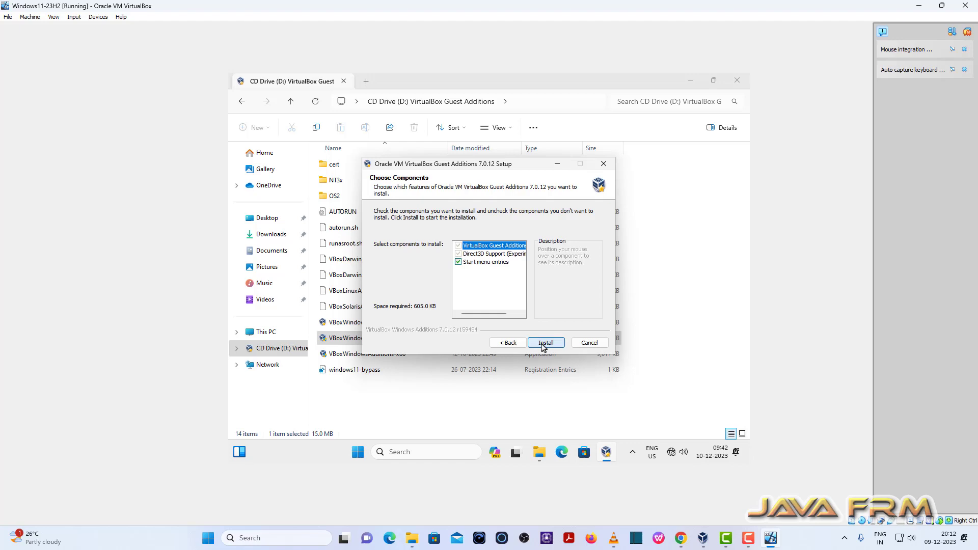
pyautogui.click(546, 344)
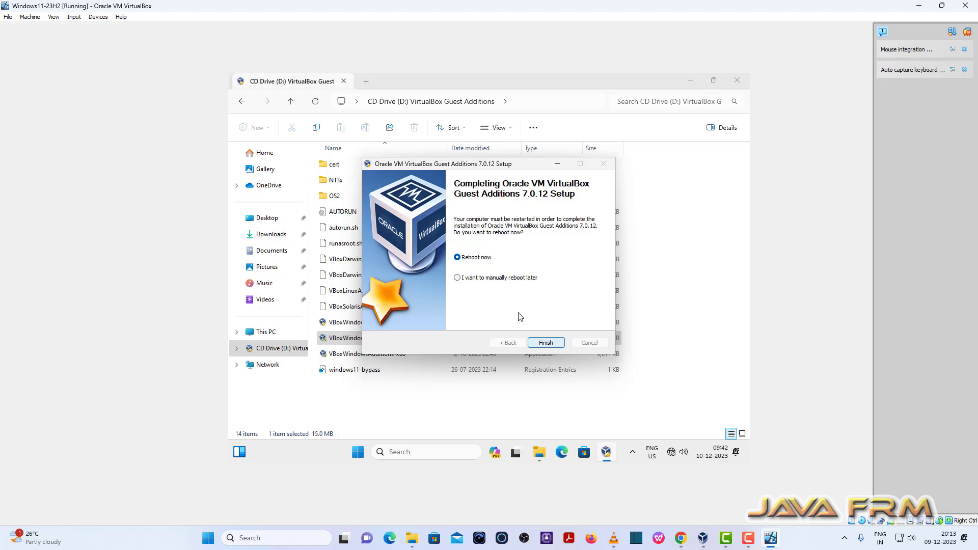
pyautogui.click(468, 279)
pyautogui.click(546, 342)
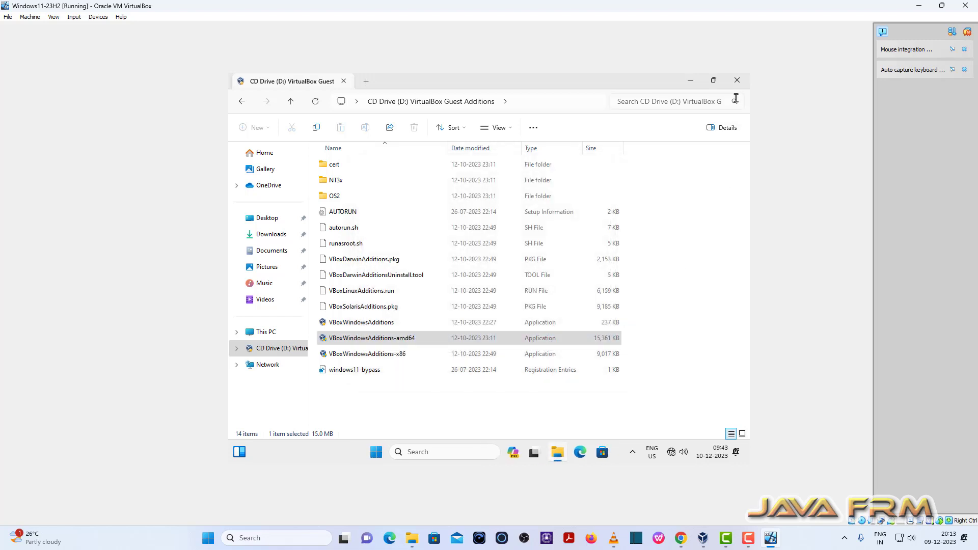
# Step: Close File Explorer and shut down the Windows virtual machine
pyautogui.click(737, 80)
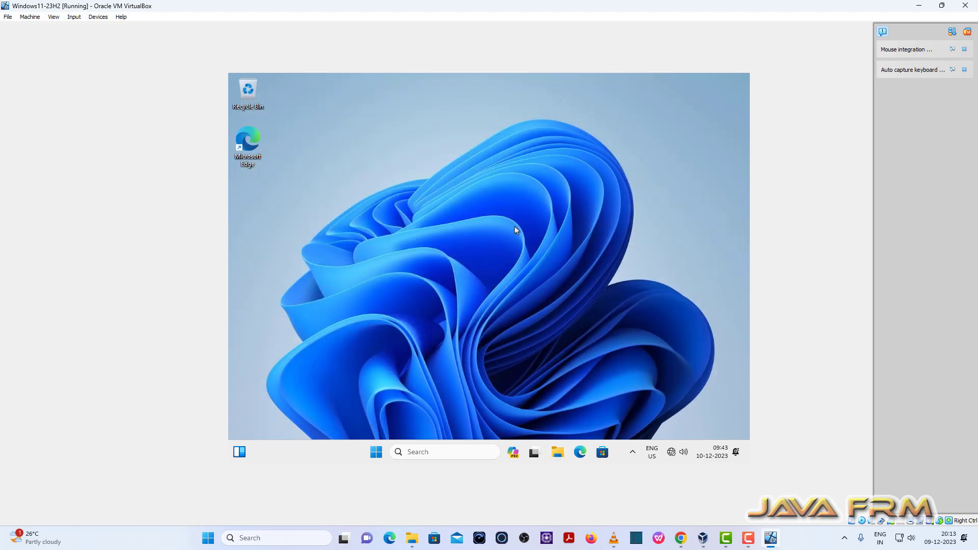
pyautogui.click(375, 453)
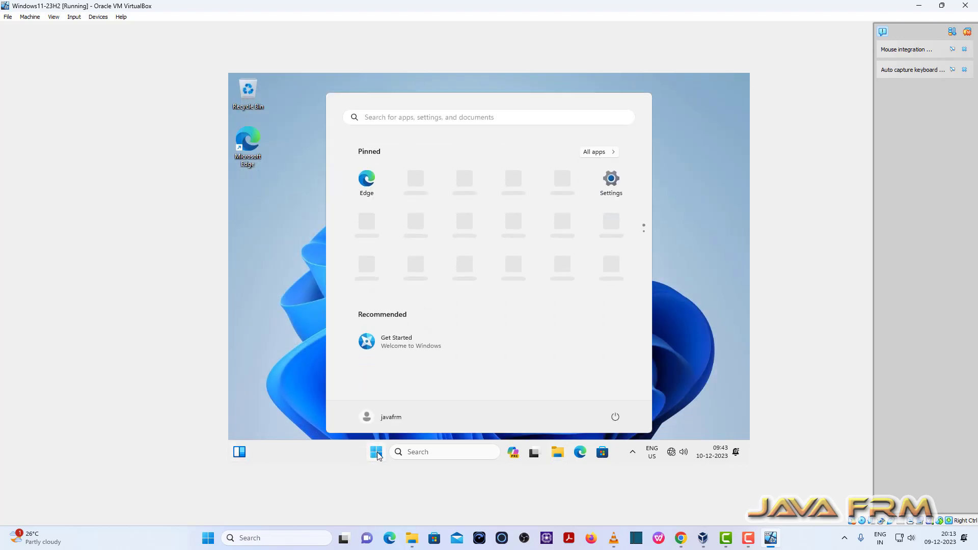
pyautogui.click(616, 417)
pyautogui.click(621, 382)
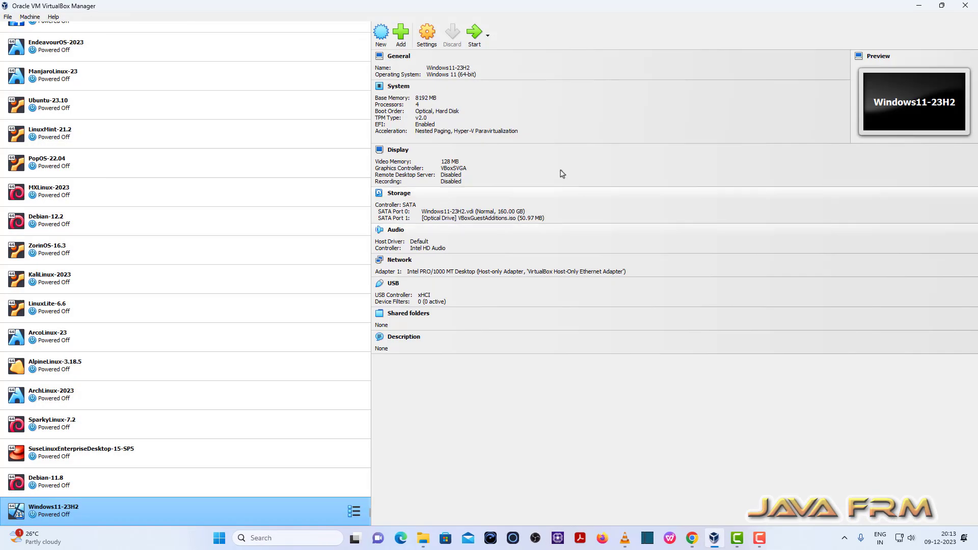
# Step: In the VM's advanced general settings, set Shared Clipboard to Bidirectional and change the Drag'n'Drop mode
pyautogui.click(427, 33)
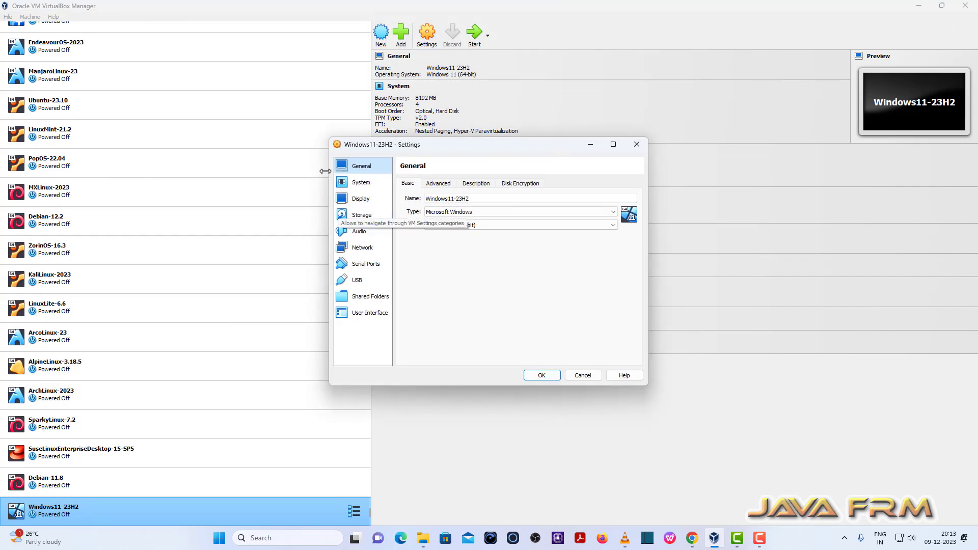
pyautogui.click(436, 184)
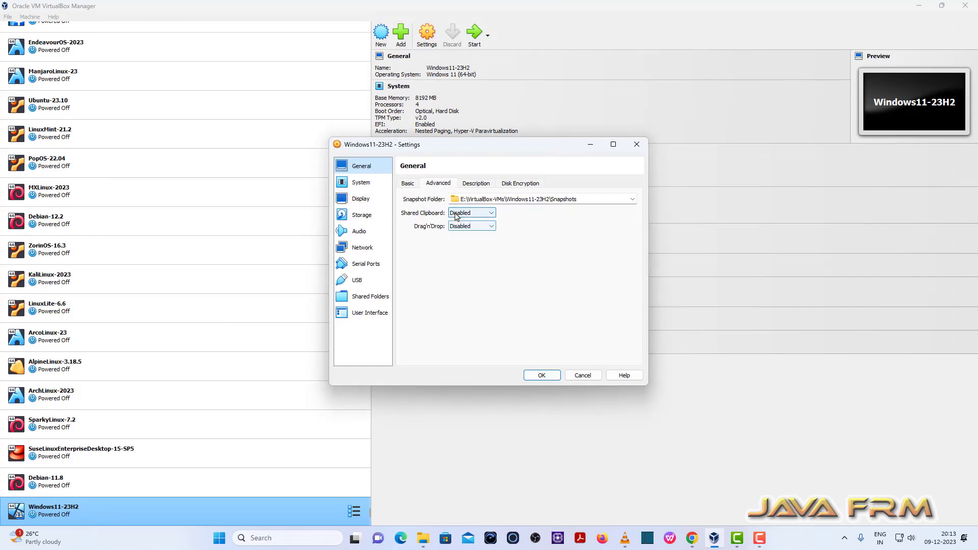
pyautogui.click(473, 213)
pyautogui.click(467, 242)
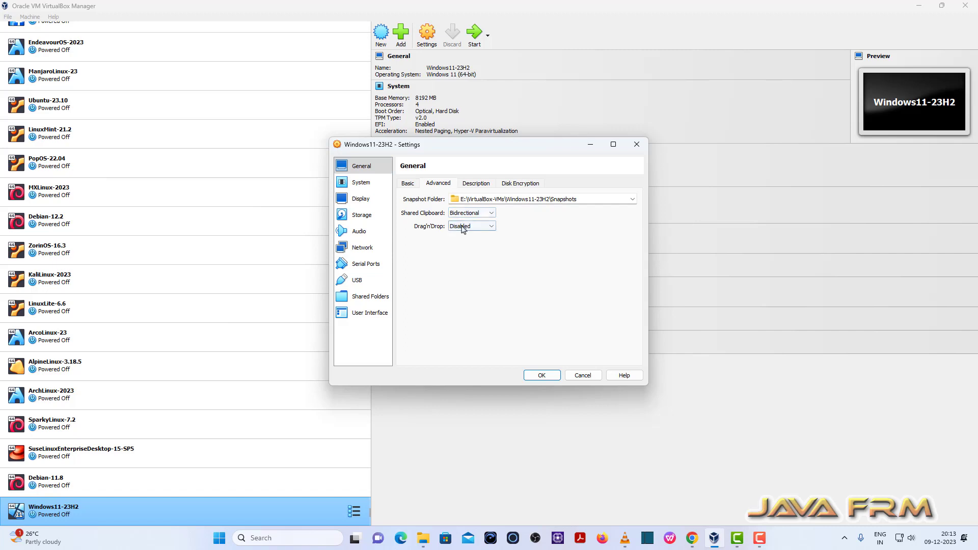
pyautogui.click(471, 226)
pyautogui.click(473, 254)
# Step: In the VM's System settings, move Hard Disk to the top of the boot order, untick Optical and save
pyautogui.click(364, 186)
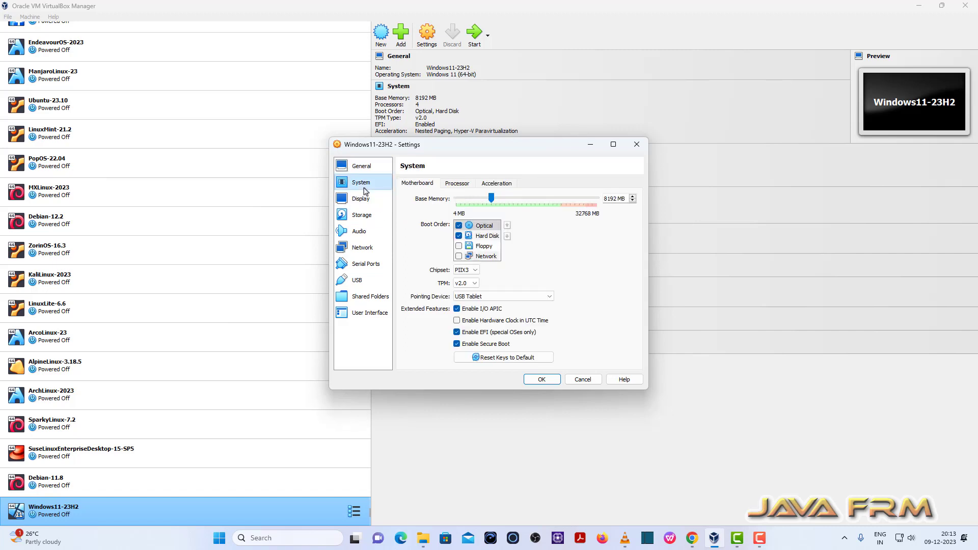
pyautogui.click(486, 237)
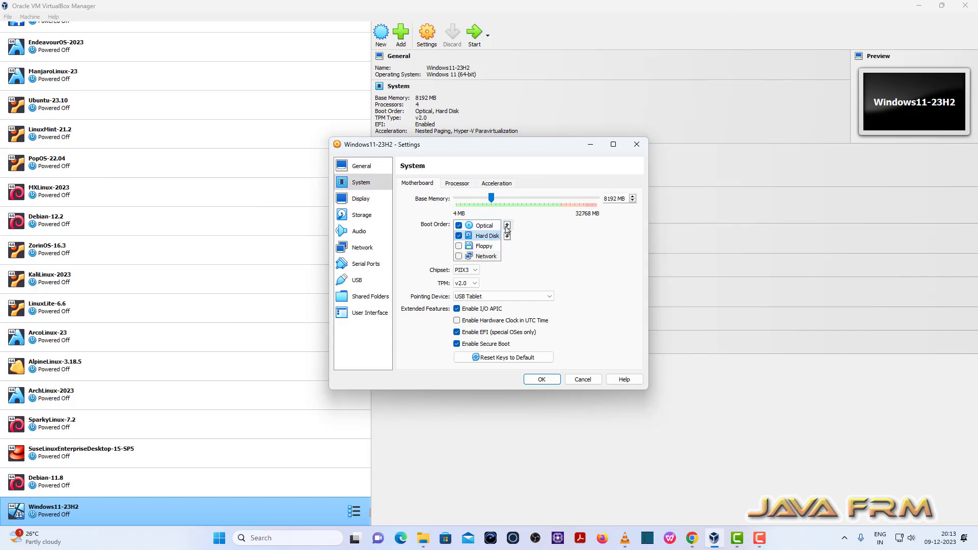
pyautogui.click(507, 227)
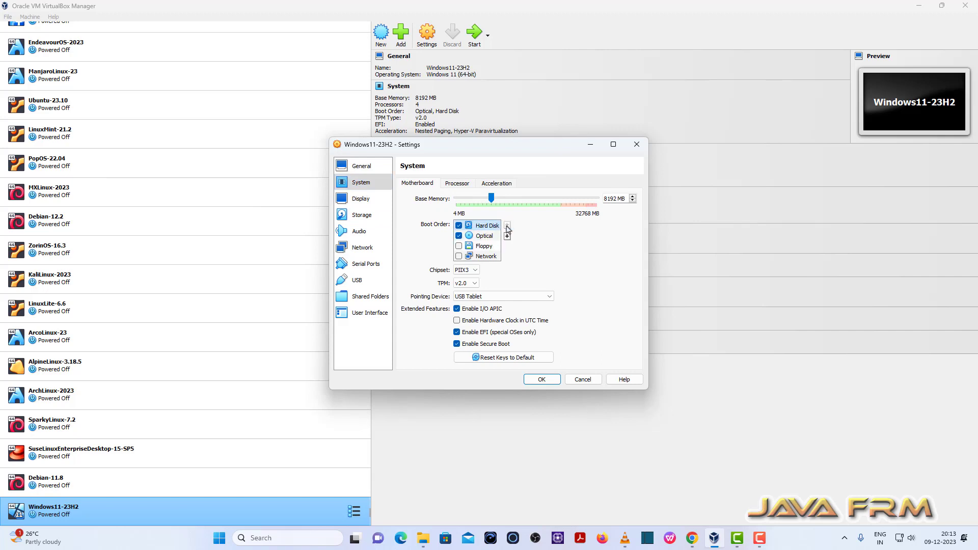
pyautogui.click(459, 236)
pyautogui.click(550, 382)
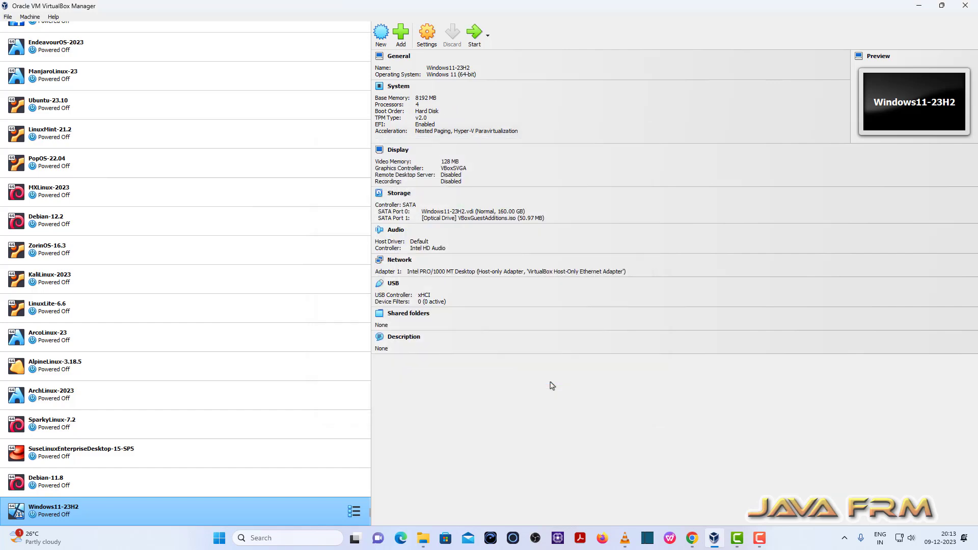
# Step: Start the Windows virtual machine and sign in by entering the account password
pyautogui.click(475, 35)
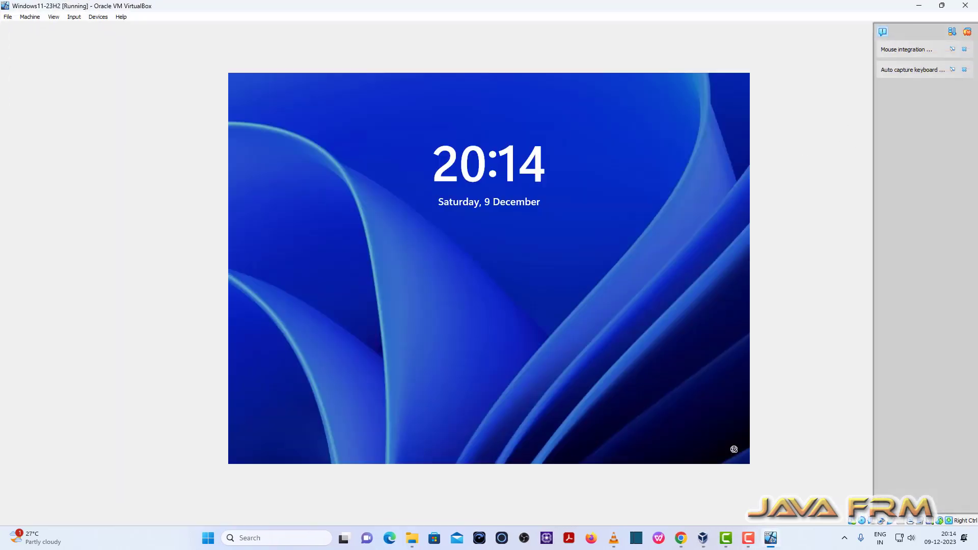
pyautogui.click(509, 237)
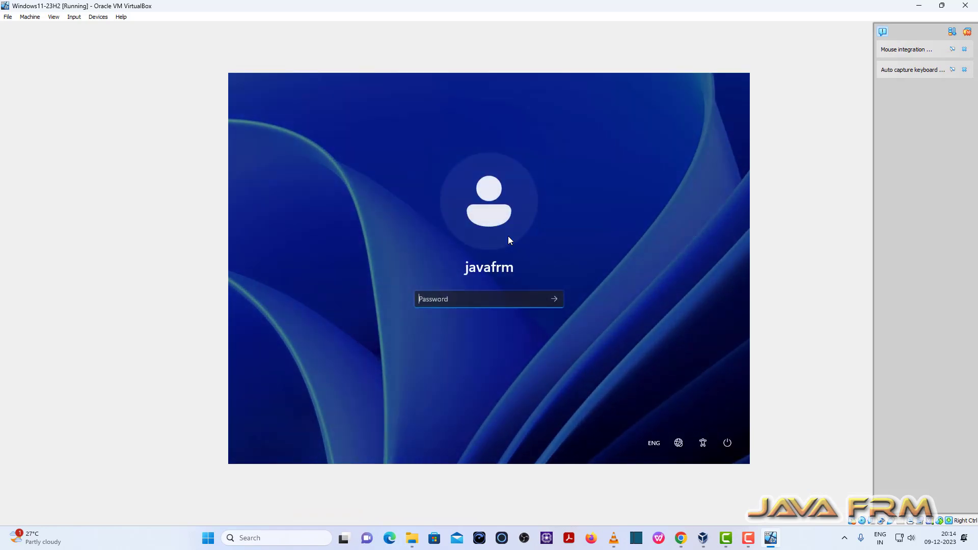
pyautogui.write('**********')
pyautogui.press('Return')
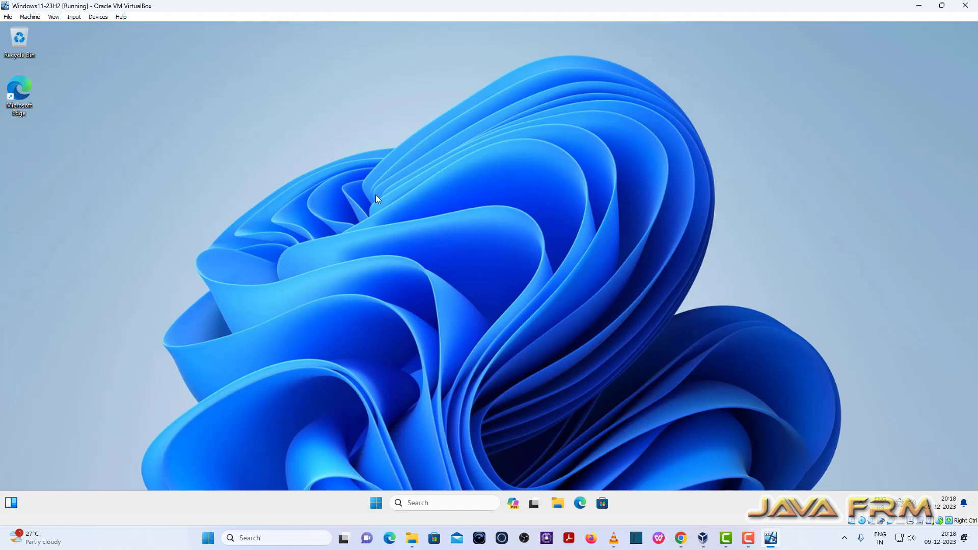
# Step: Open Display settings inside the VM, review the display resolution options, and close Settings
pyautogui.rightClick(397, 157)
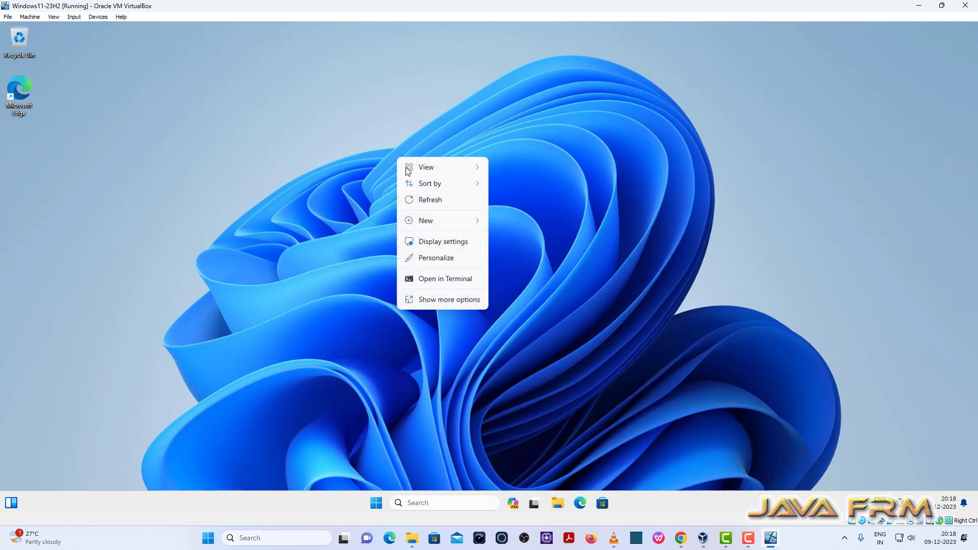
pyautogui.click(442, 241)
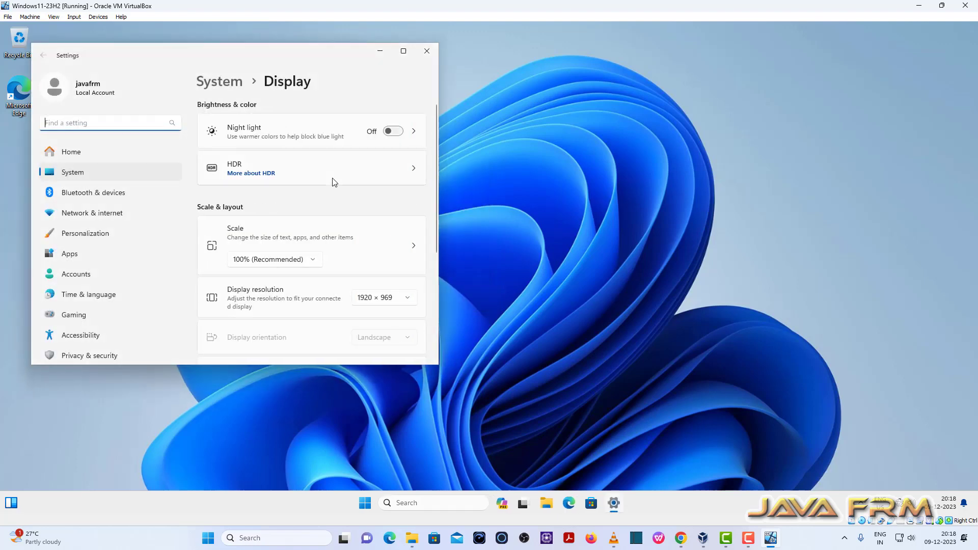
pyautogui.click(410, 300)
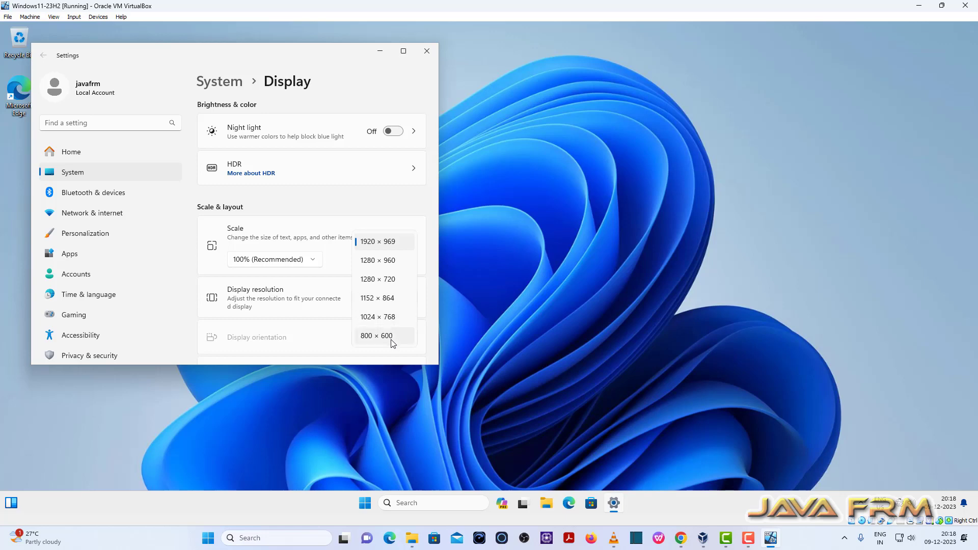
pyautogui.click(390, 244)
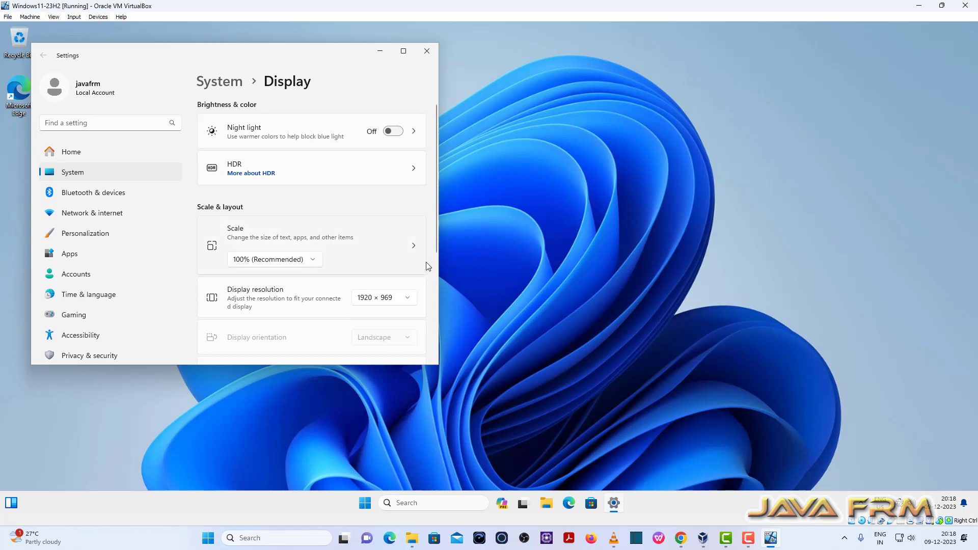
pyautogui.click(427, 51)
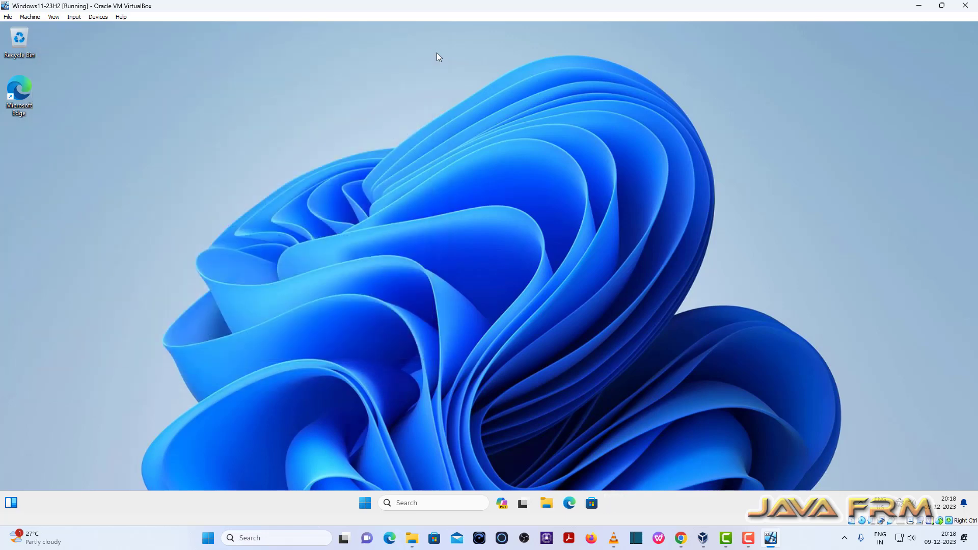
# Step: Switch the virtual machine window to full-screen mode
pyautogui.click(54, 16)
pyautogui.click(81, 29)
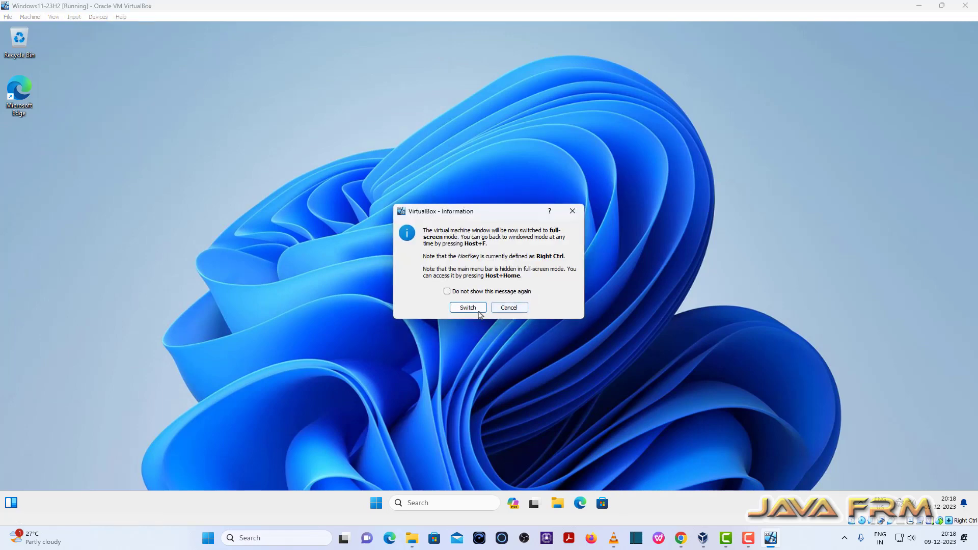
pyautogui.click(468, 307)
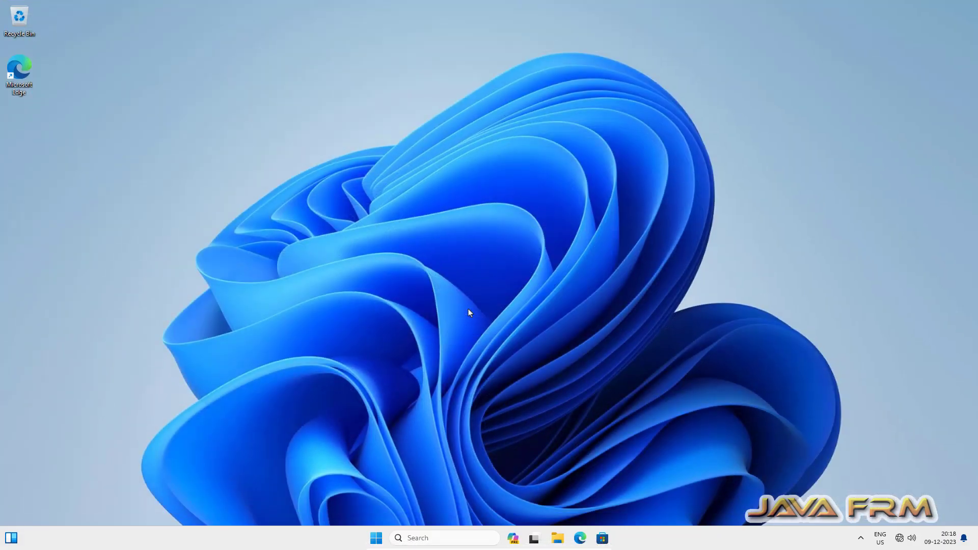
# Step: Reopen Display settings in full-screen mode to check the resolution options, then close Settings
pyautogui.rightClick(480, 163)
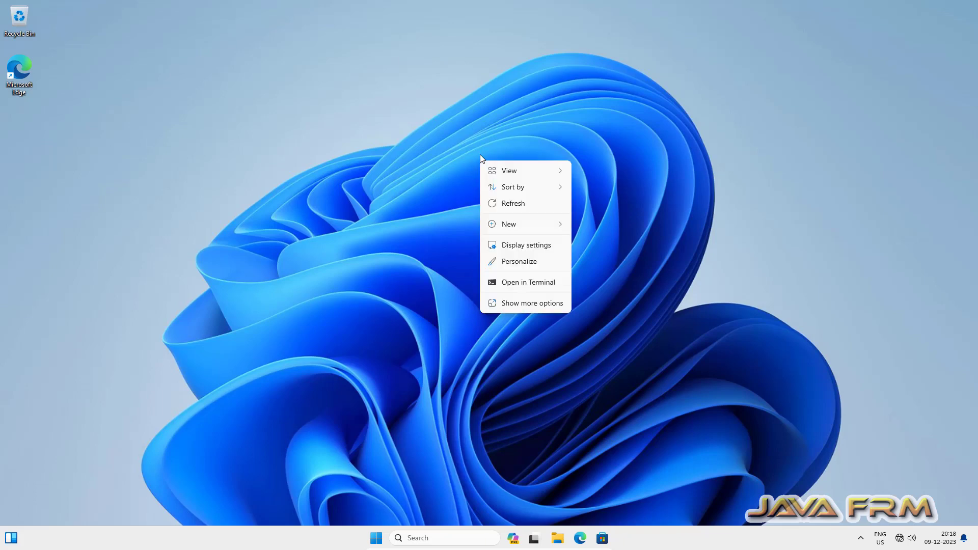
pyautogui.click(521, 250)
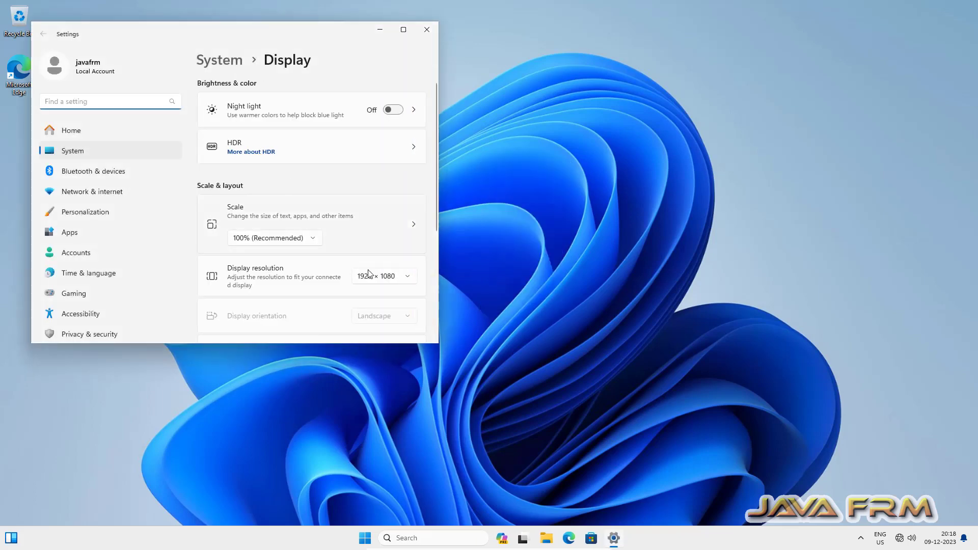
pyautogui.click(411, 280)
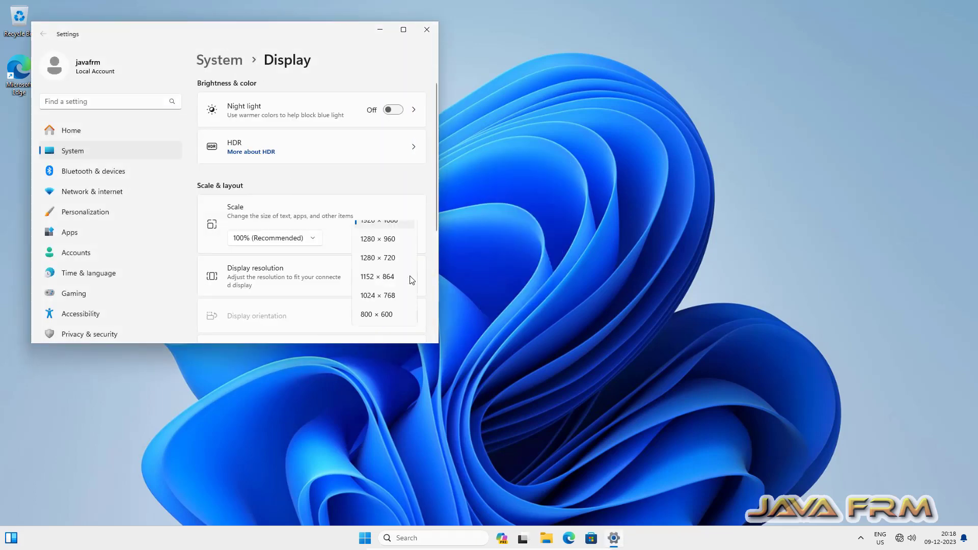
pyautogui.click(393, 222)
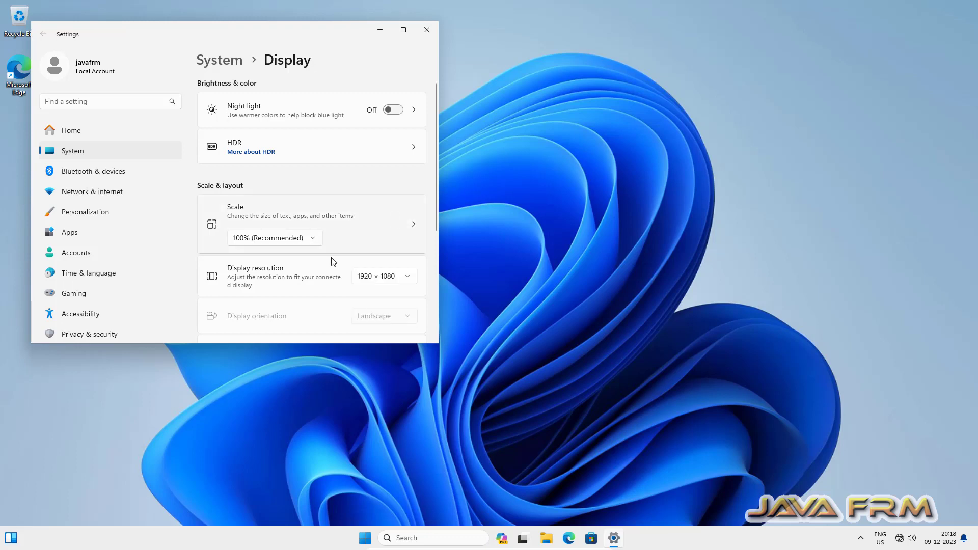
pyautogui.scroll(-4, 332, 260)
pyautogui.scroll(4, 316, 273)
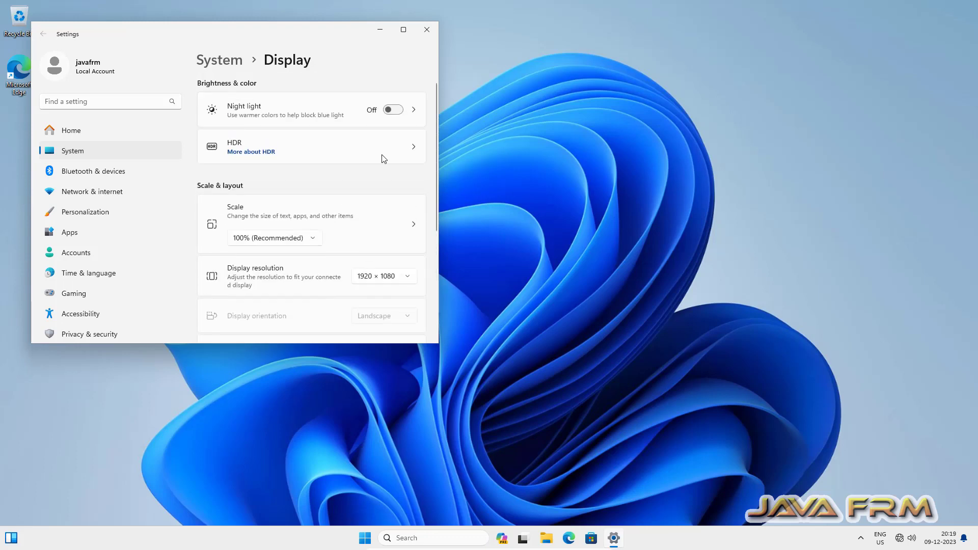
pyautogui.click(427, 29)
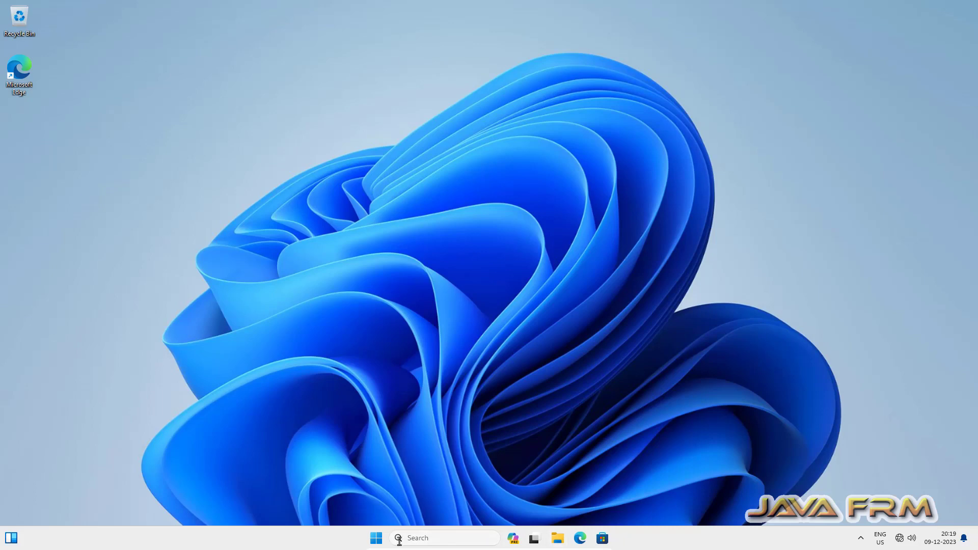
# Step: Inspect the Input menu and the Devices Drag and Drop submenu on the full-screen mini toolbar
pyautogui.moveTo(520, 546)
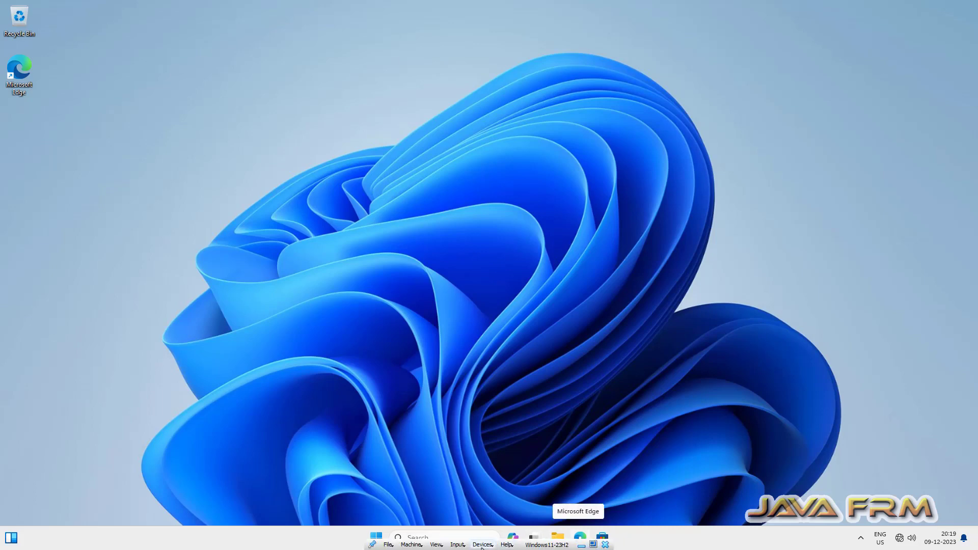
pyautogui.click(459, 546)
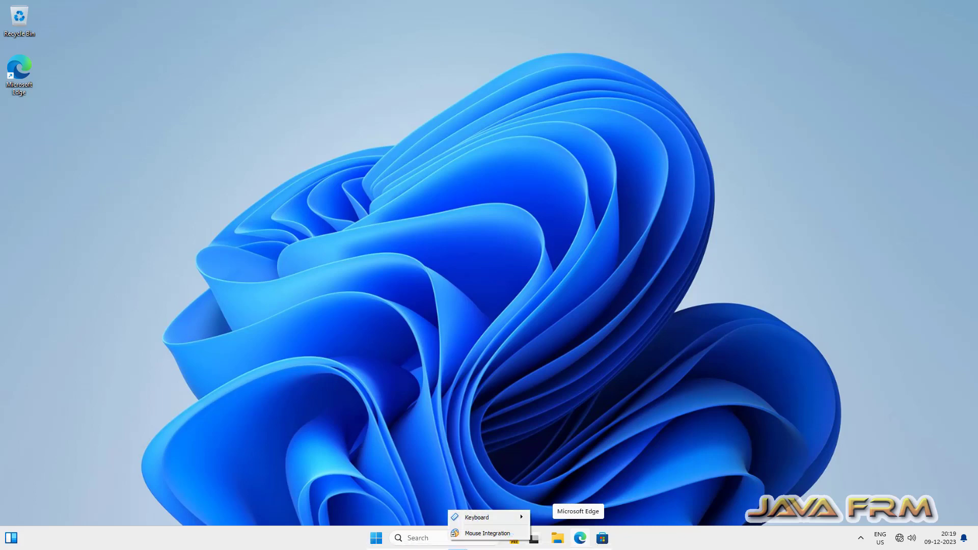
pyautogui.click(420, 354)
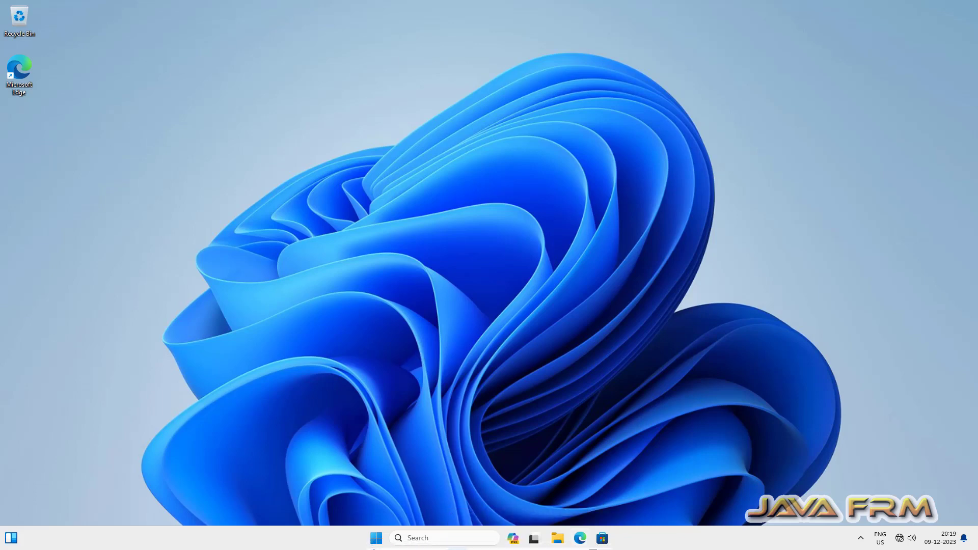
pyautogui.moveTo(457, 548)
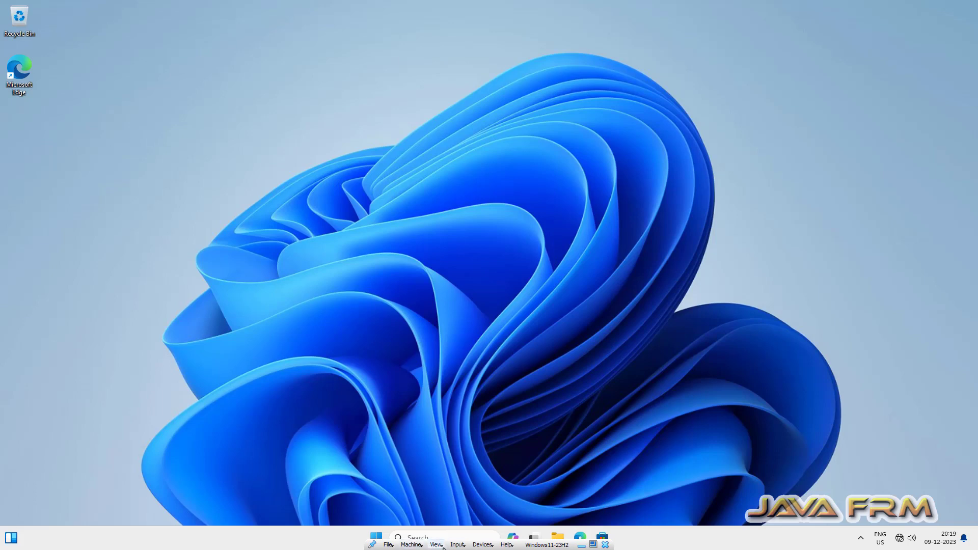
pyautogui.click(482, 545)
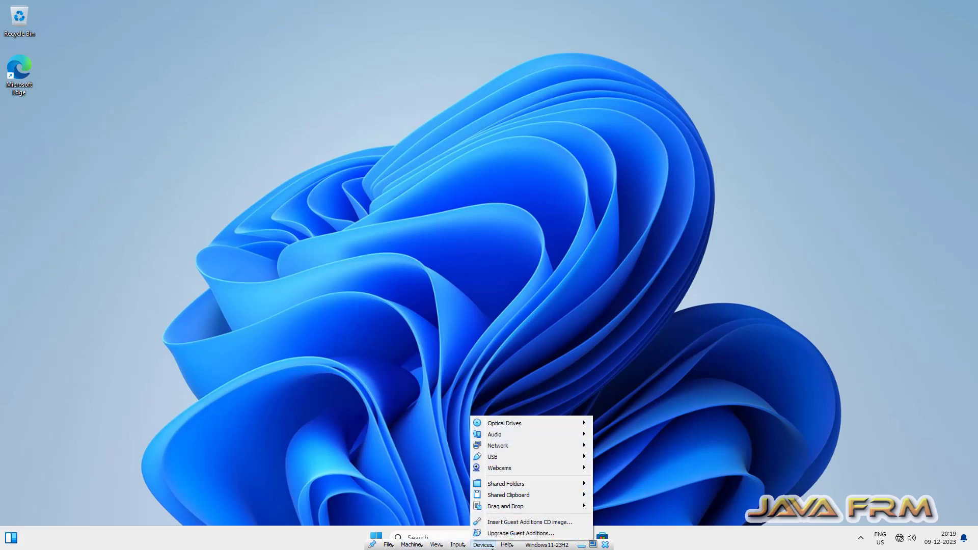
pyautogui.moveTo(524, 511)
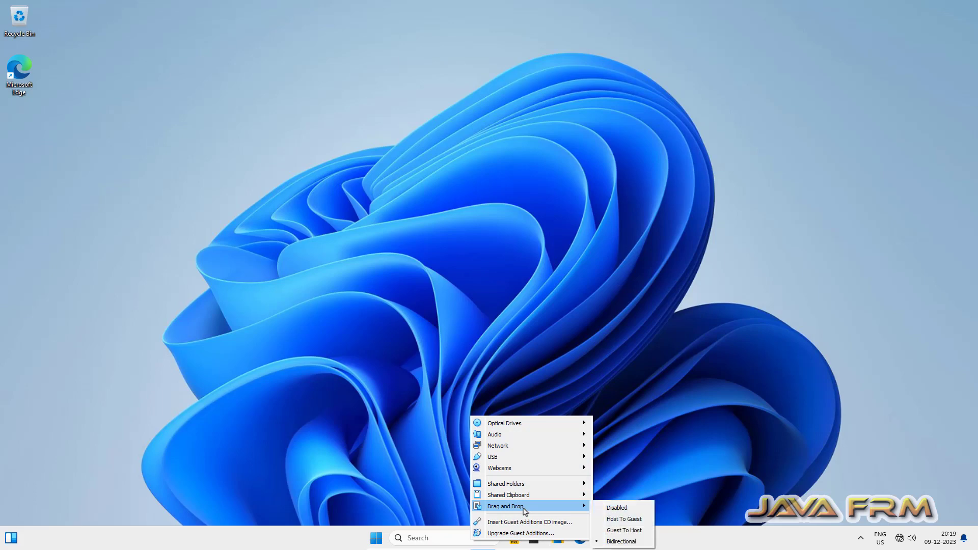
pyautogui.click(351, 271)
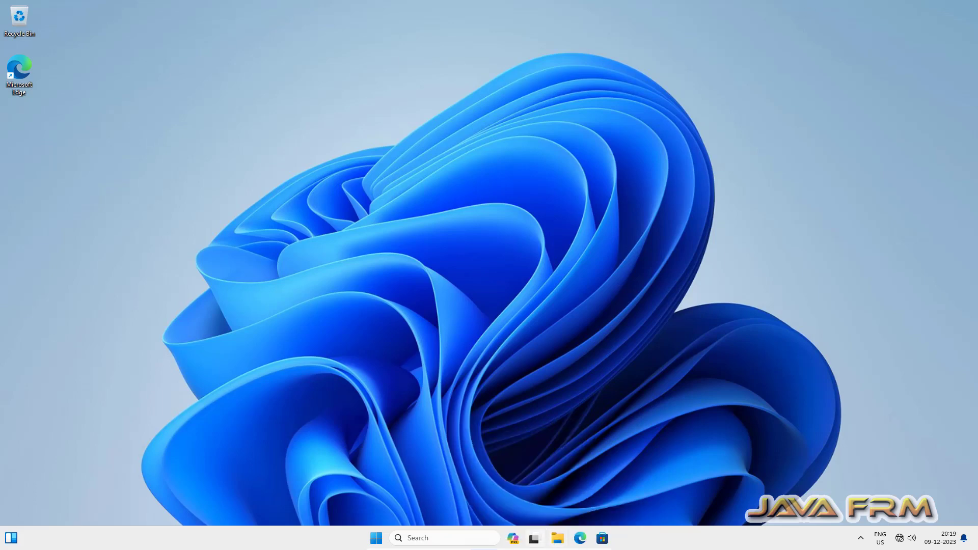
# Step: Leave full-screen mode and drag the host's apache-ant-1.10.14-bin folder onto the VM desktop
pyautogui.click(593, 545)
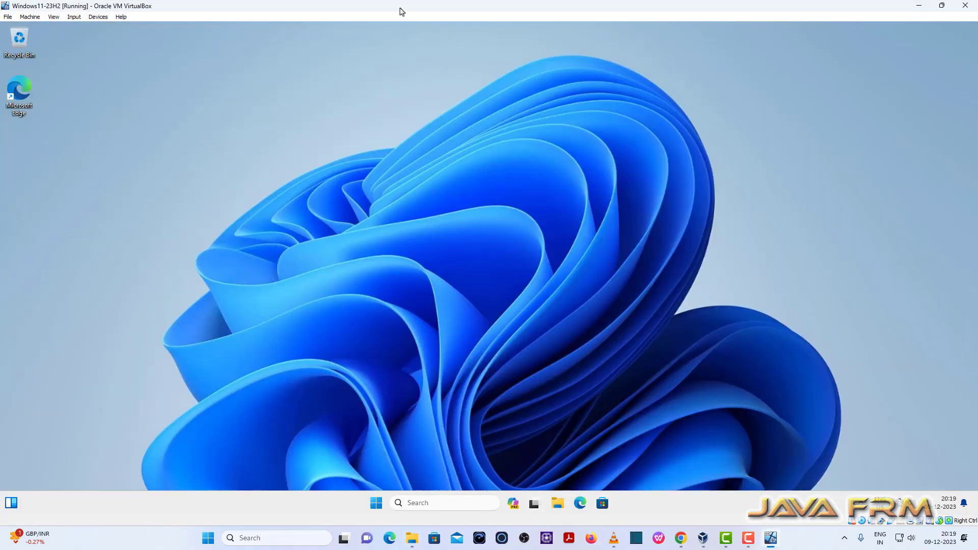
pyautogui.moveTo(402, 11); pyautogui.dragTo(698, 42)
pyautogui.moveTo(226, 165); pyautogui.dragTo(498, 250)
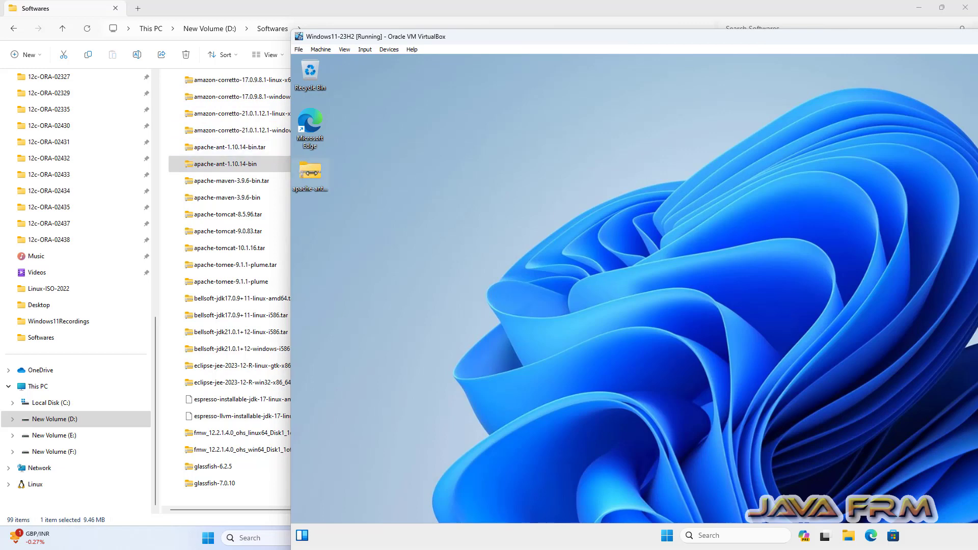
# Step: Drag the host's ideaIC-2023.3 file onto the VM desktop and maximize the VM window
pyautogui.moveTo(460, 40); pyautogui.dragTo(585, 101)
pyautogui.moveTo(380, 235); pyautogui.dragTo(599, 352)
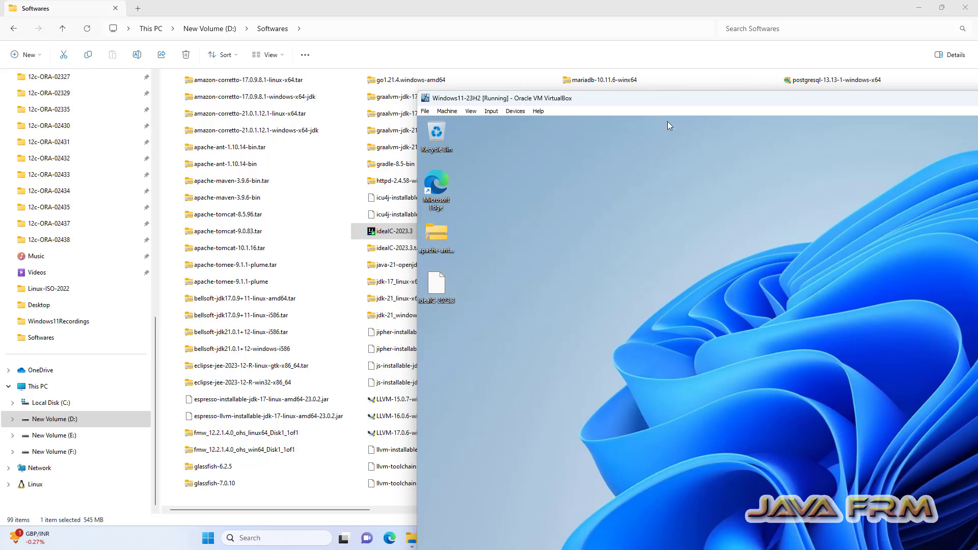
pyautogui.moveTo(660, 103); pyautogui.dragTo(323, 36)
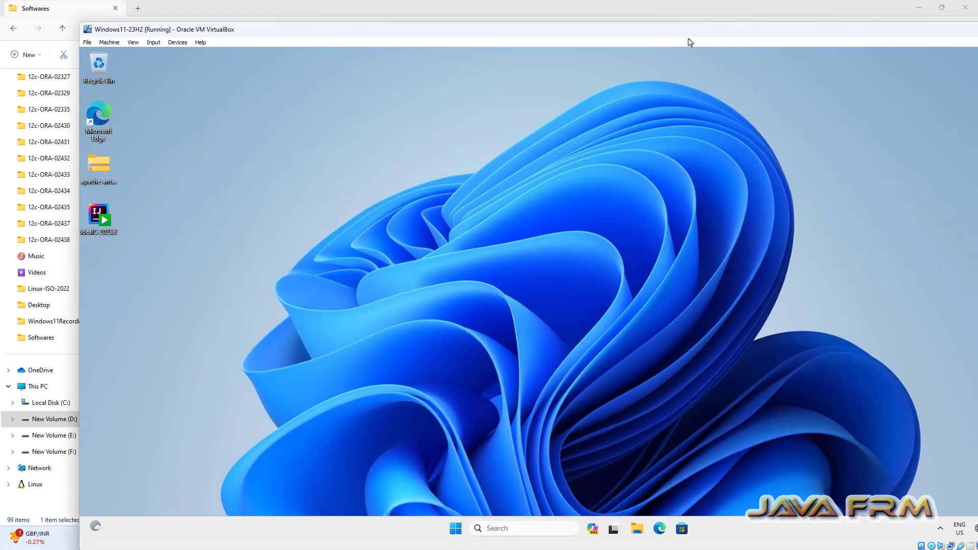
pyautogui.doubleClick(687, 36)
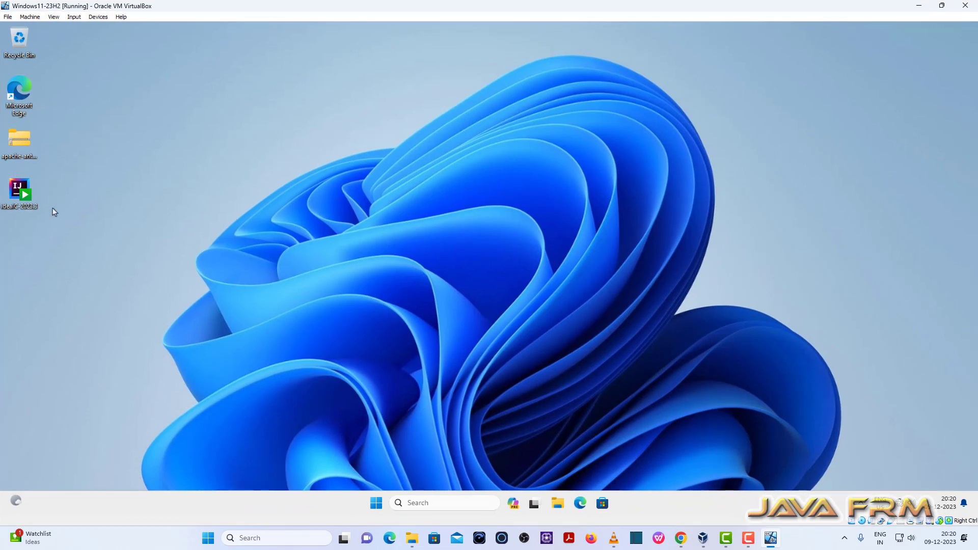
# Step: Search the Start menu for system and open System Information
pyautogui.click(376, 504)
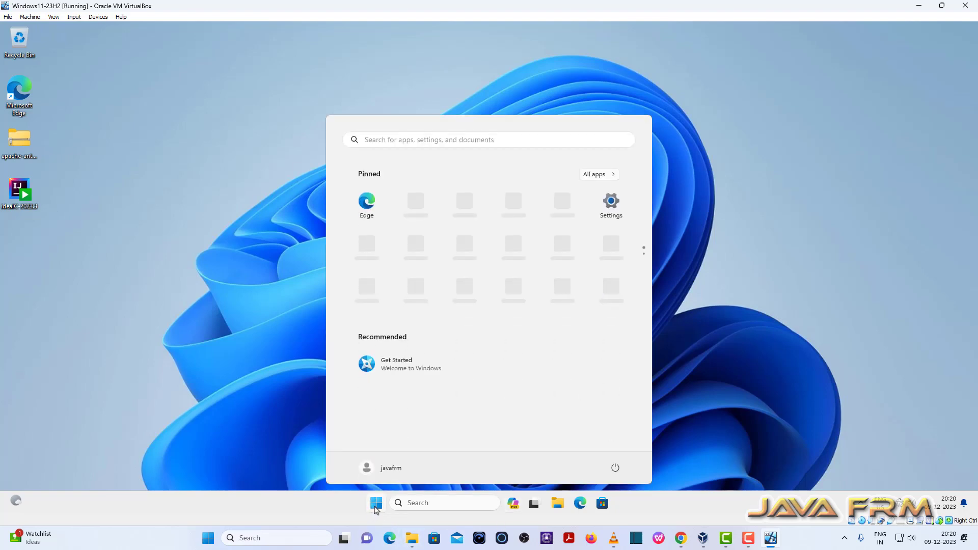
pyautogui.write('system')
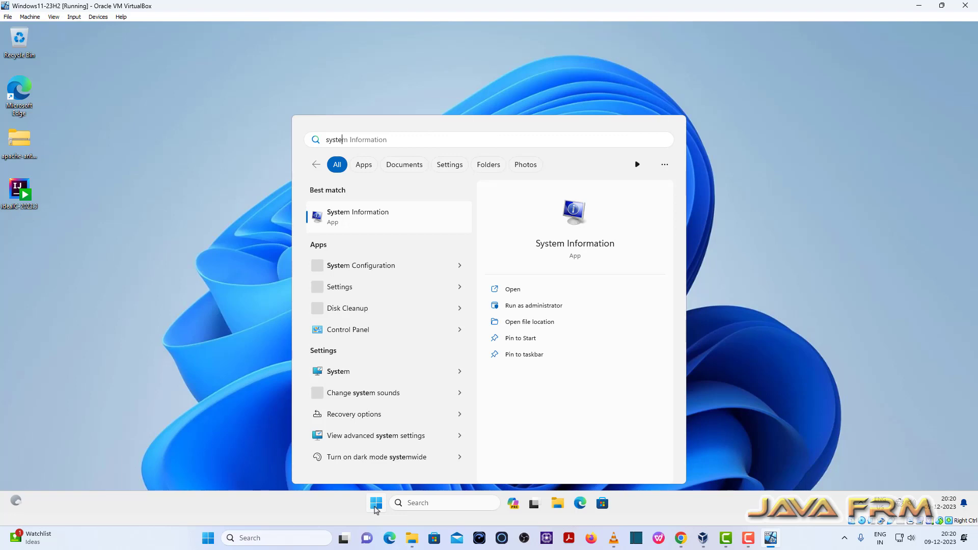
pyautogui.click(596, 247)
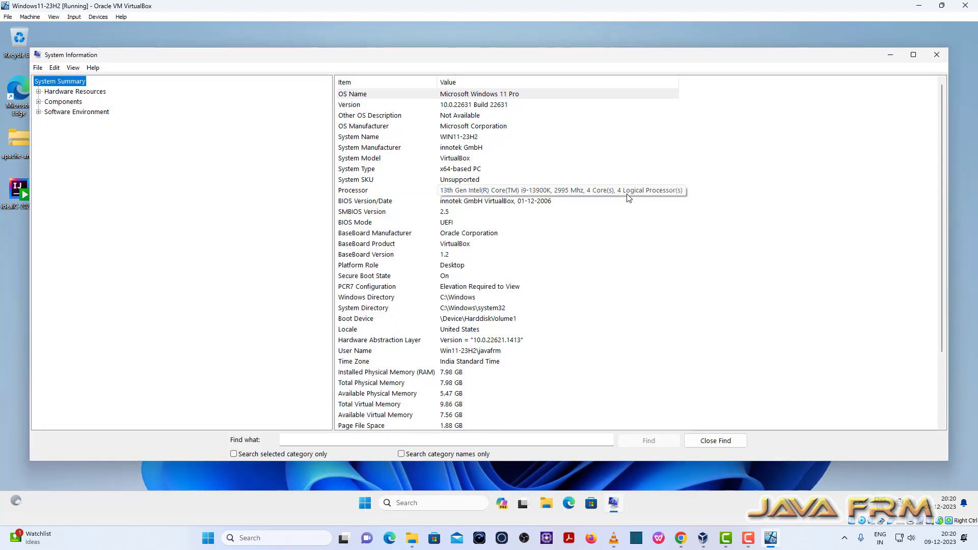
# Step: Close System Information and open the Properties of This PC from File Explorer
pyautogui.click(937, 59)
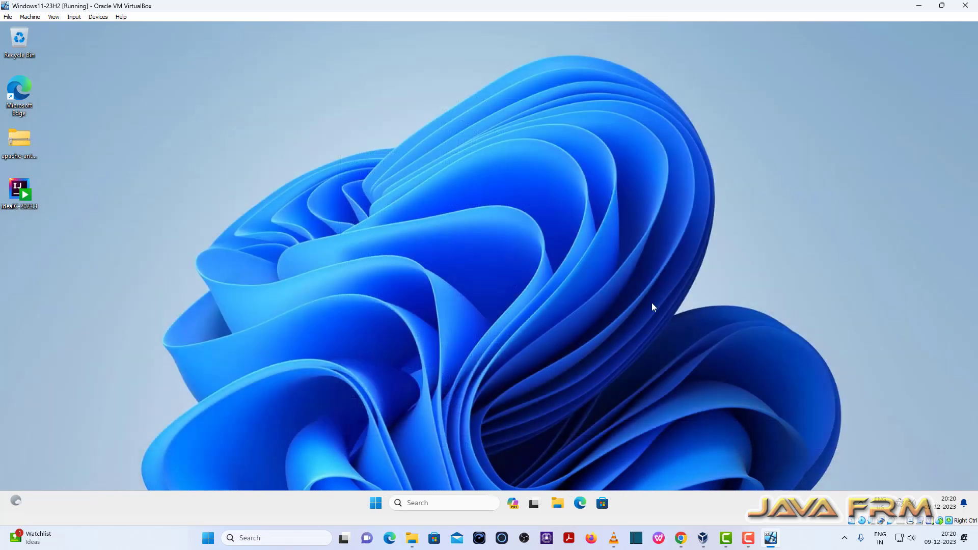
pyautogui.click(560, 506)
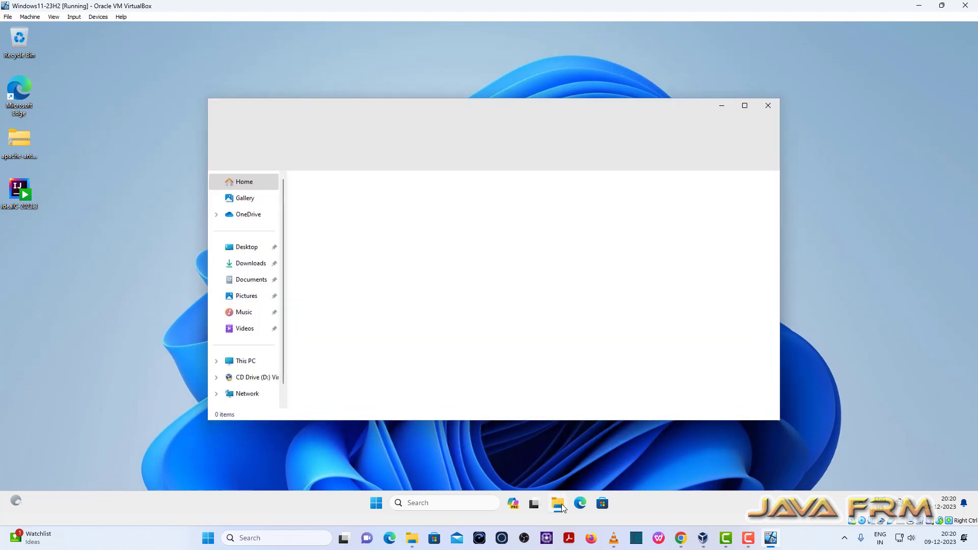
pyautogui.rightClick(240, 363)
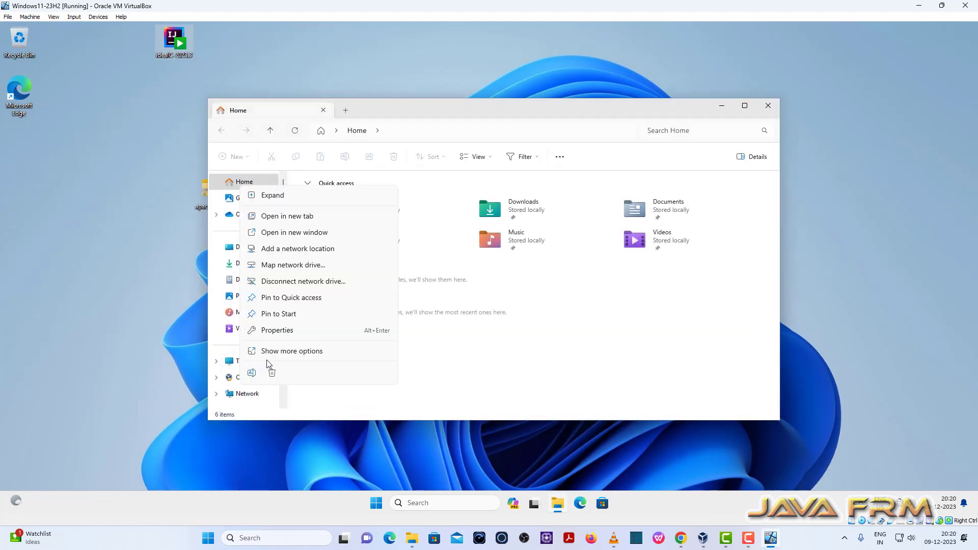
pyautogui.click(283, 331)
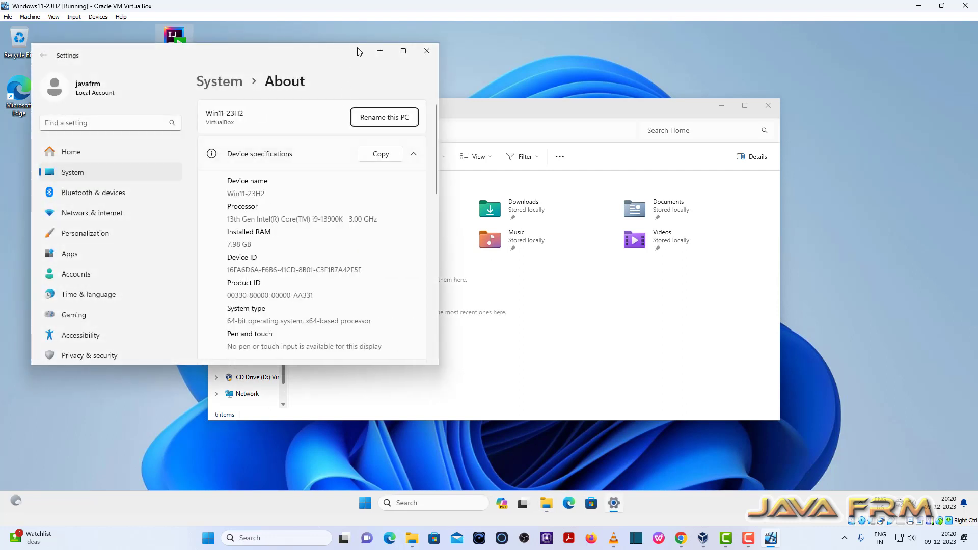
# Step: Maximize the Settings About page and highlight the Windows version 23H2
pyautogui.click(404, 51)
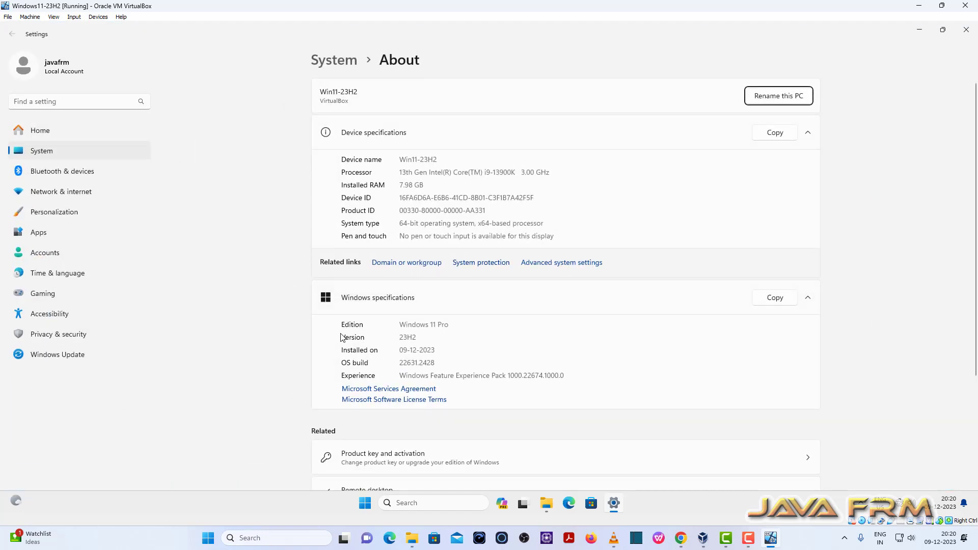
pyautogui.moveTo(422, 339); pyautogui.dragTo(326, 333)
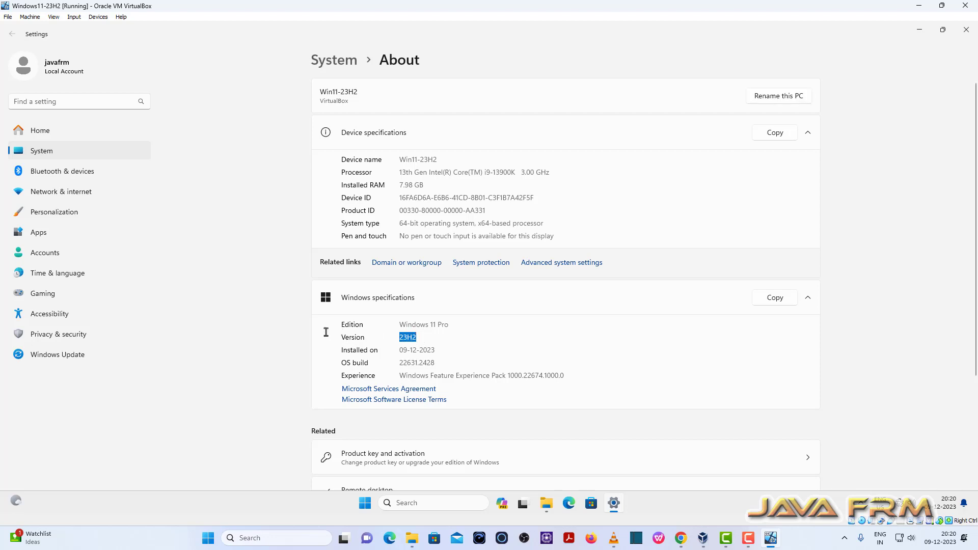